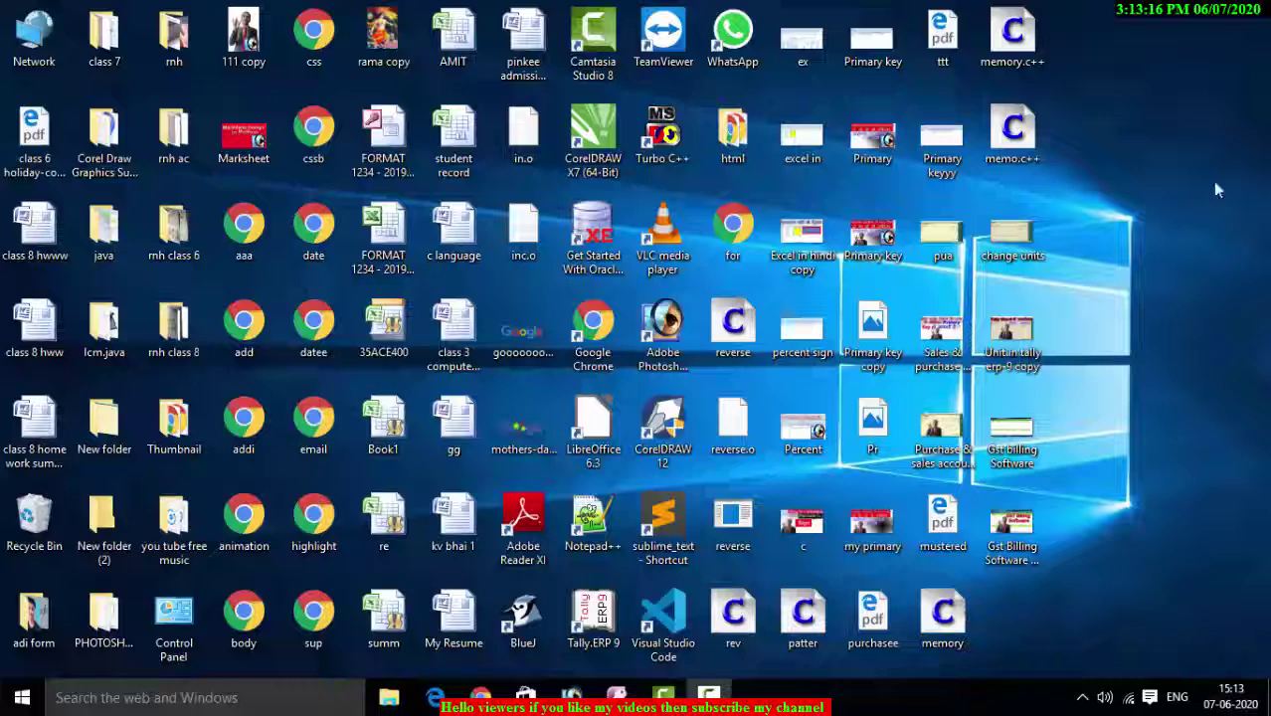
- Refresh the Windows desktop five times from its right-click menu
right_click(1169, 159)
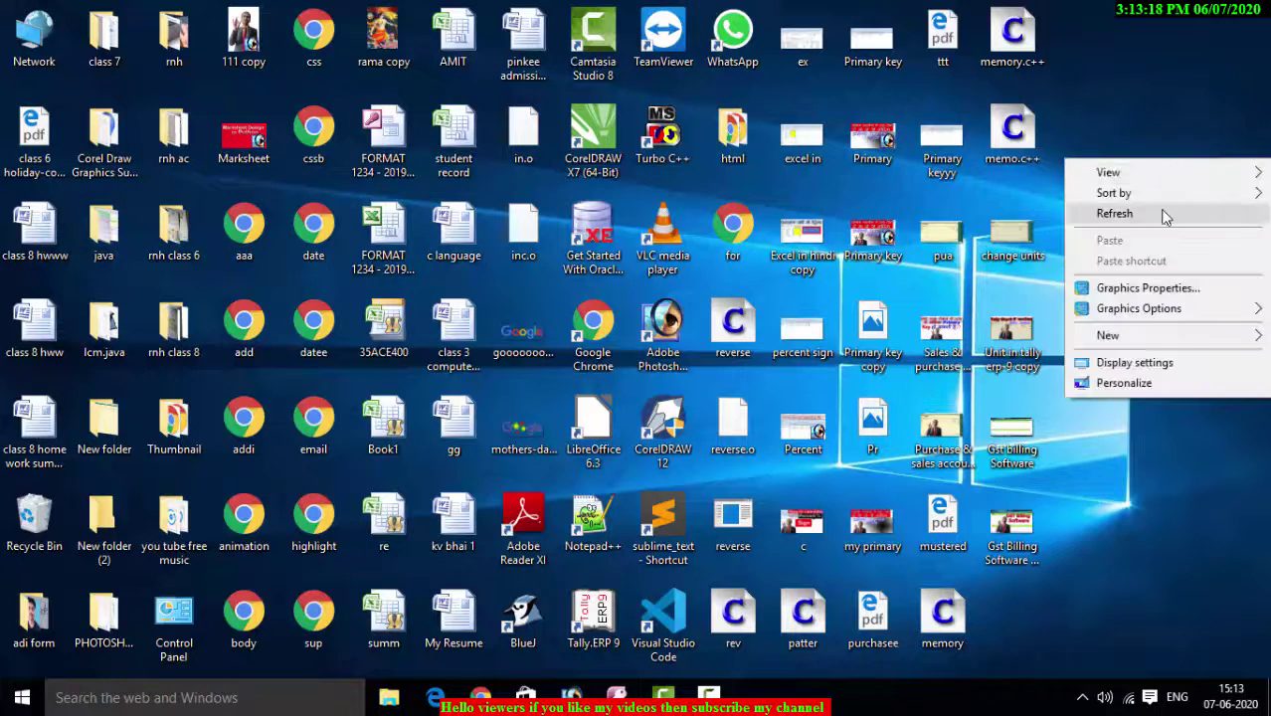
left_click(1142, 214)
right_click(1139, 214)
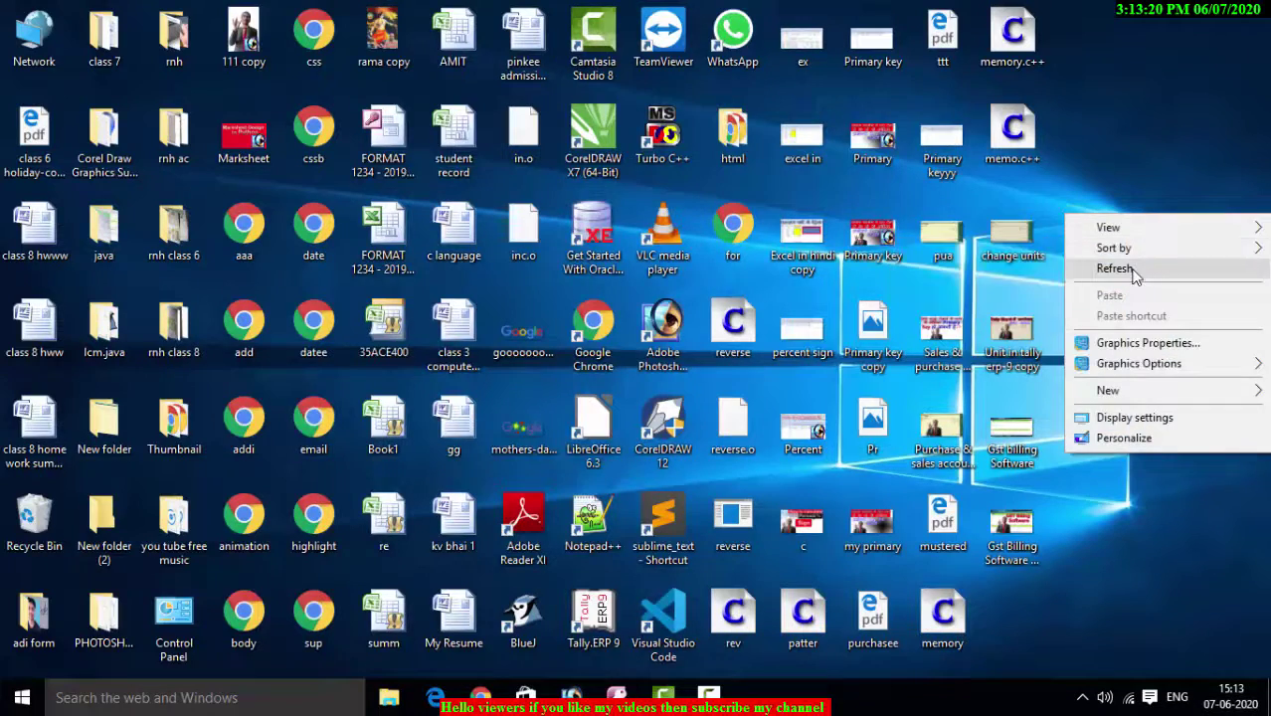
left_click(1137, 269)
right_click(1120, 179)
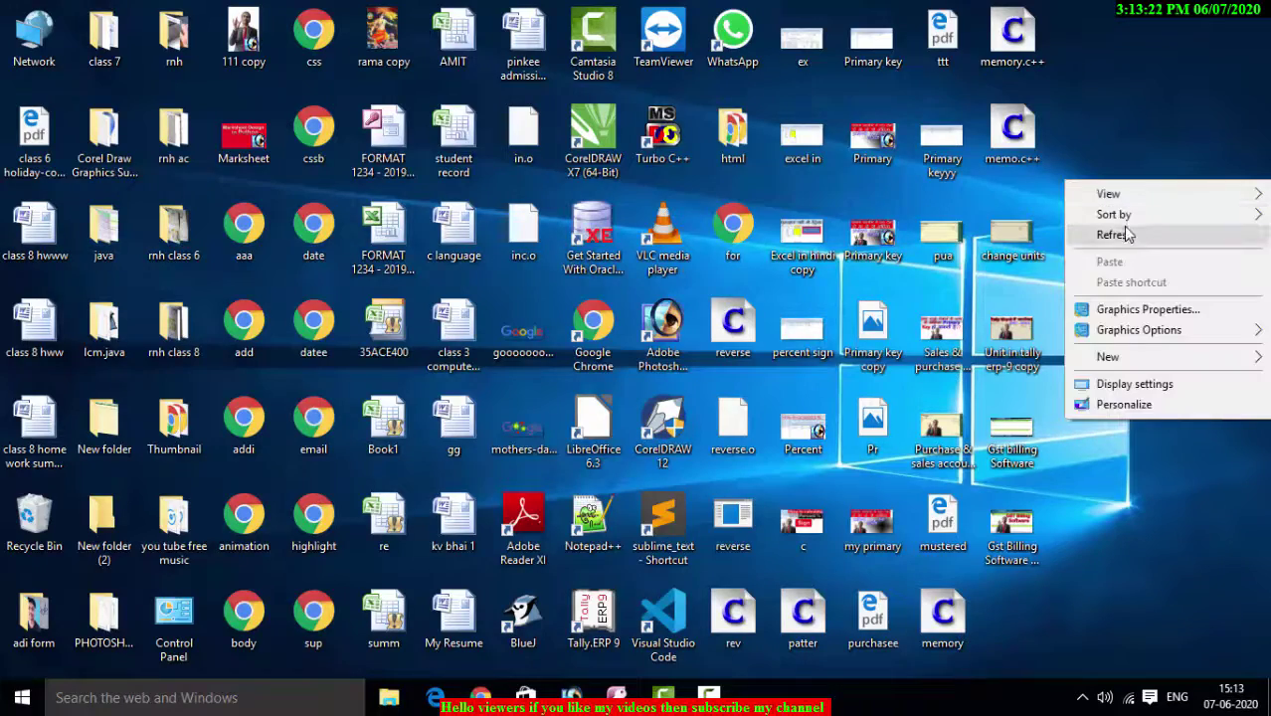
left_click(1125, 233)
right_click(1125, 233)
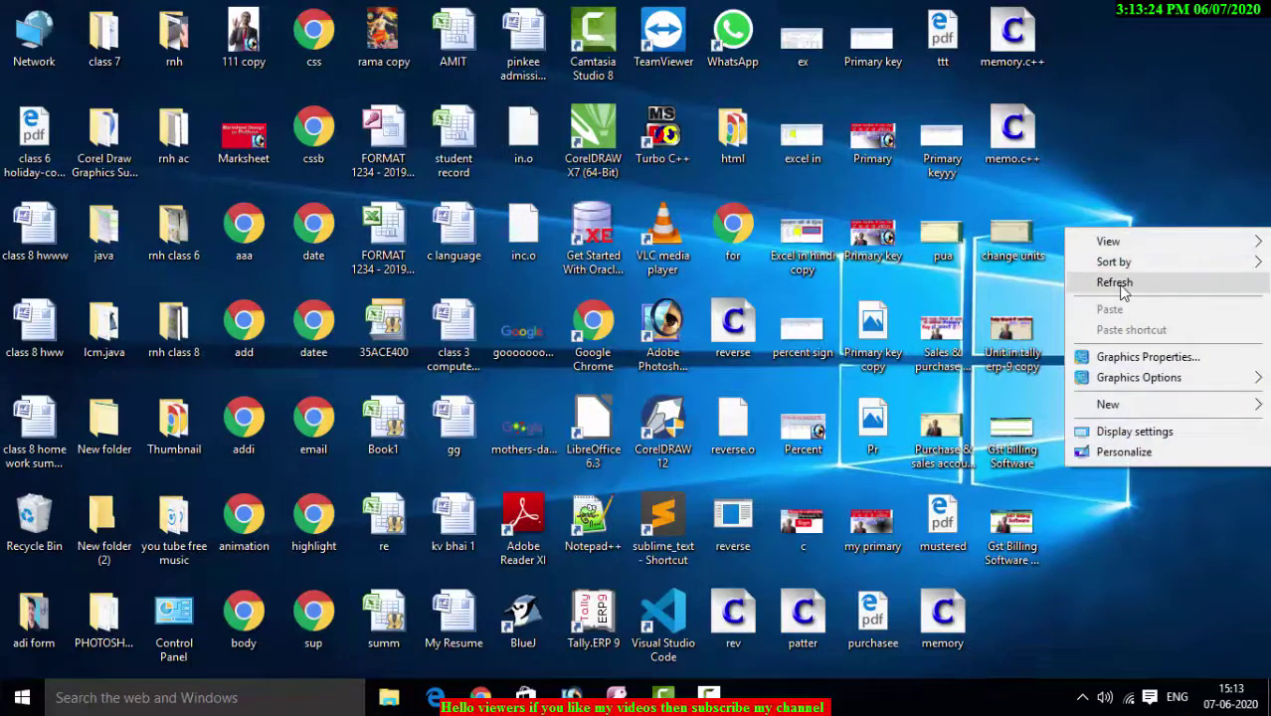
left_click(1119, 284)
right_click(1119, 290)
left_click(1137, 342)
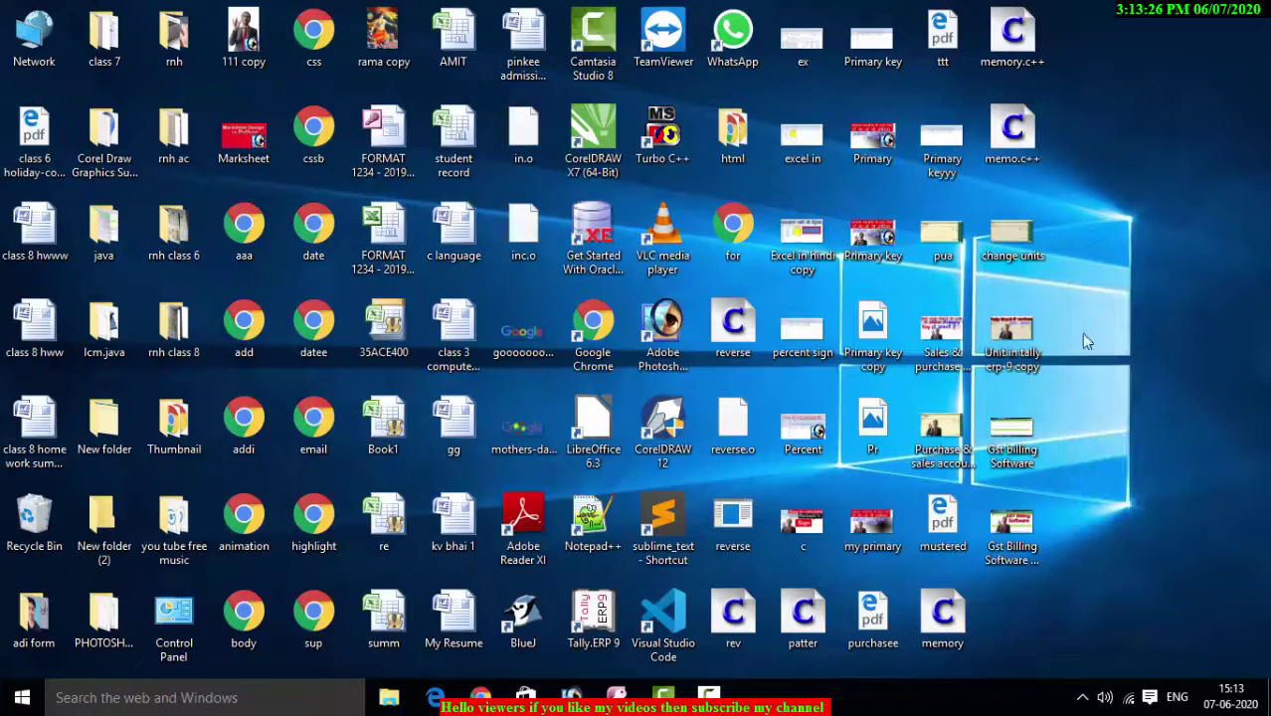
- Restore the Access window from the taskbar, showing form Q1 of Database267
right_click(738, 678)
left_click(708, 686)
left_click(617, 701)
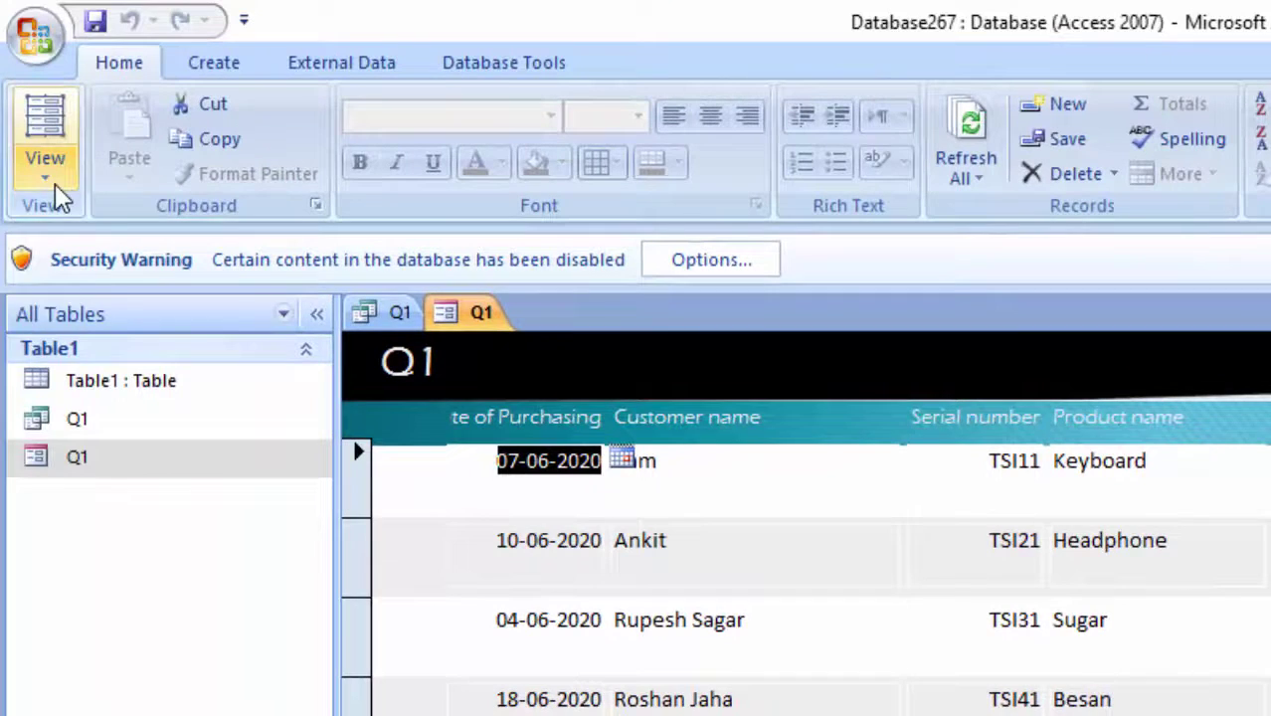
- Switch form Q1 to Design View from the View menu
left_click(54, 175)
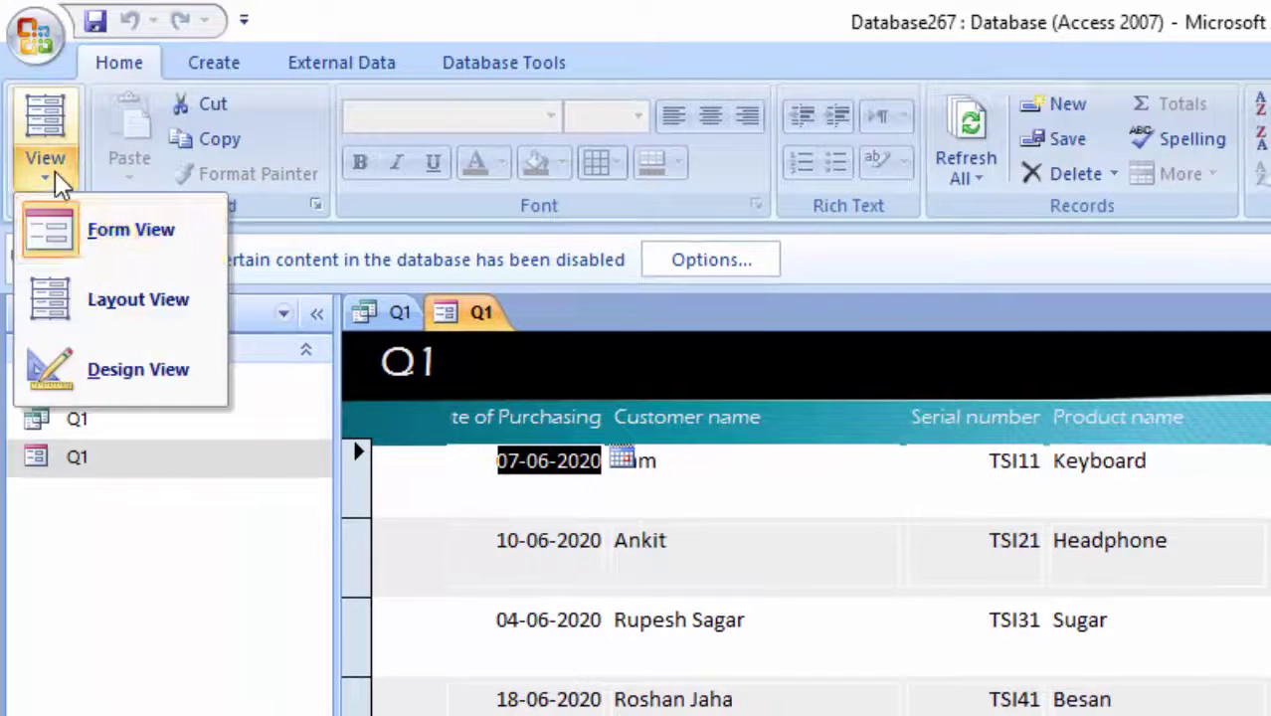
left_click(106, 370)
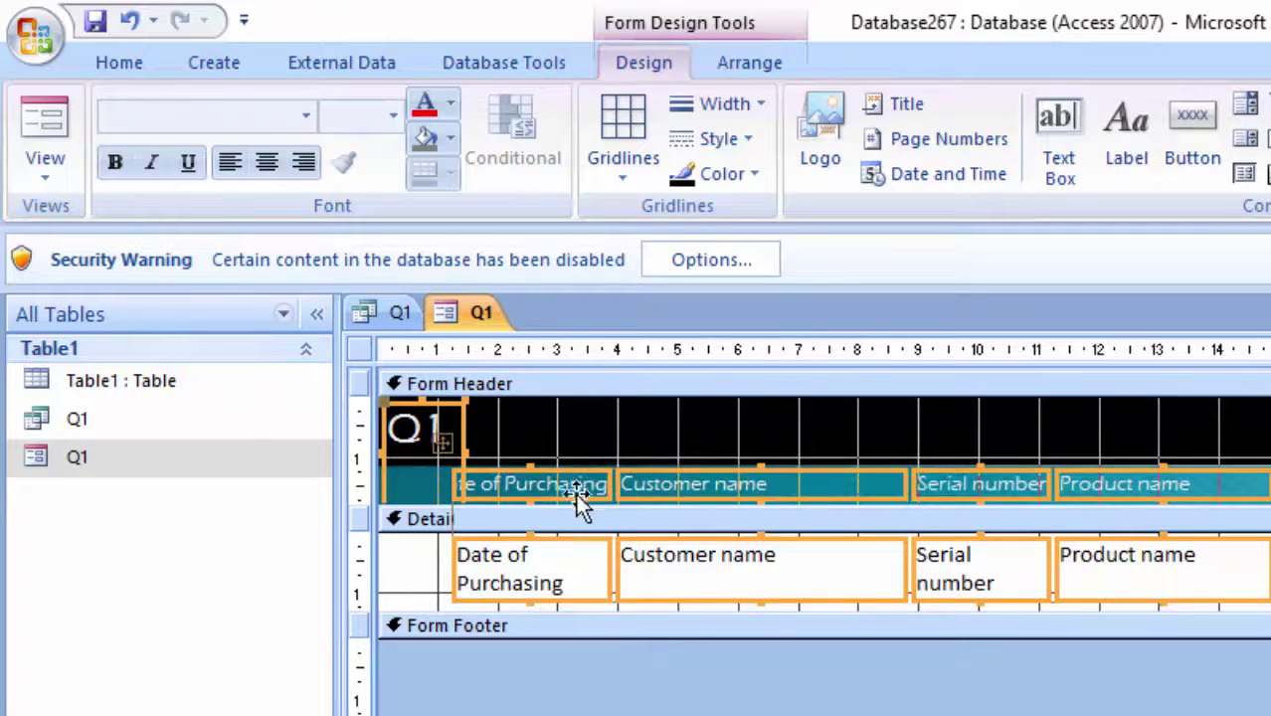
- Widen the Date of Purchasing caption to one line and shorten the Detail section
left_click(585, 519)
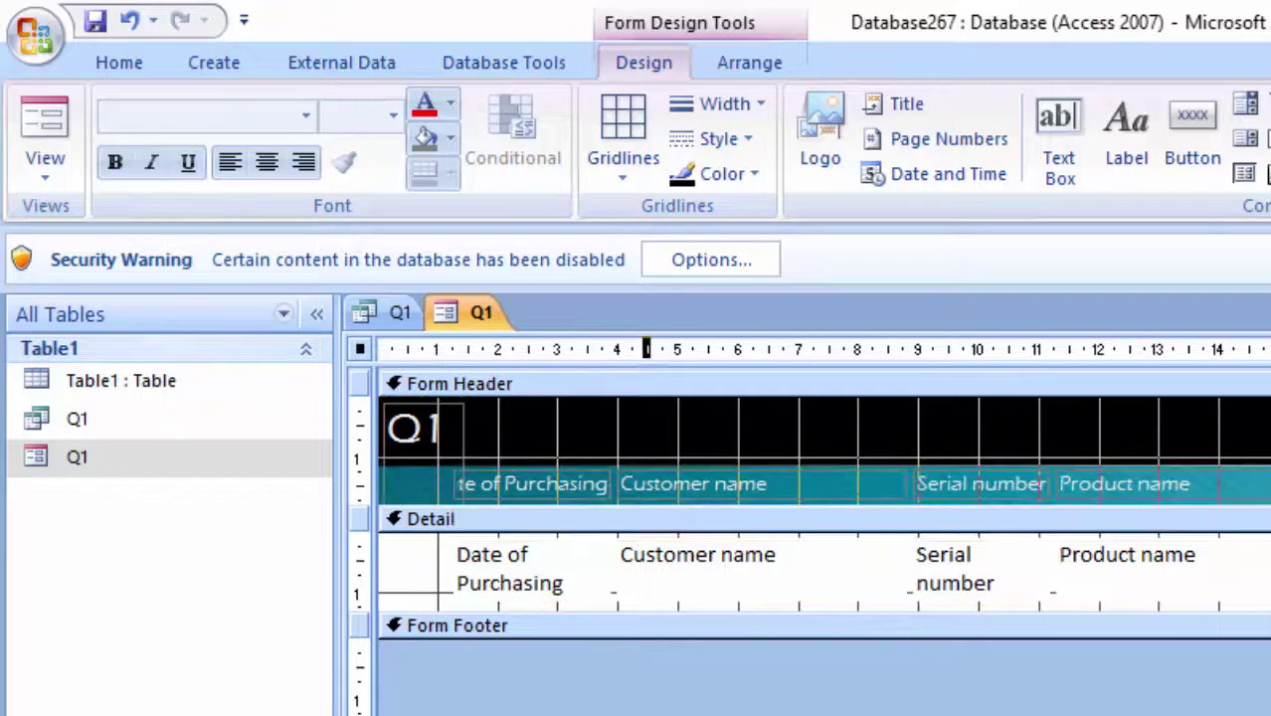
left_click(552, 495)
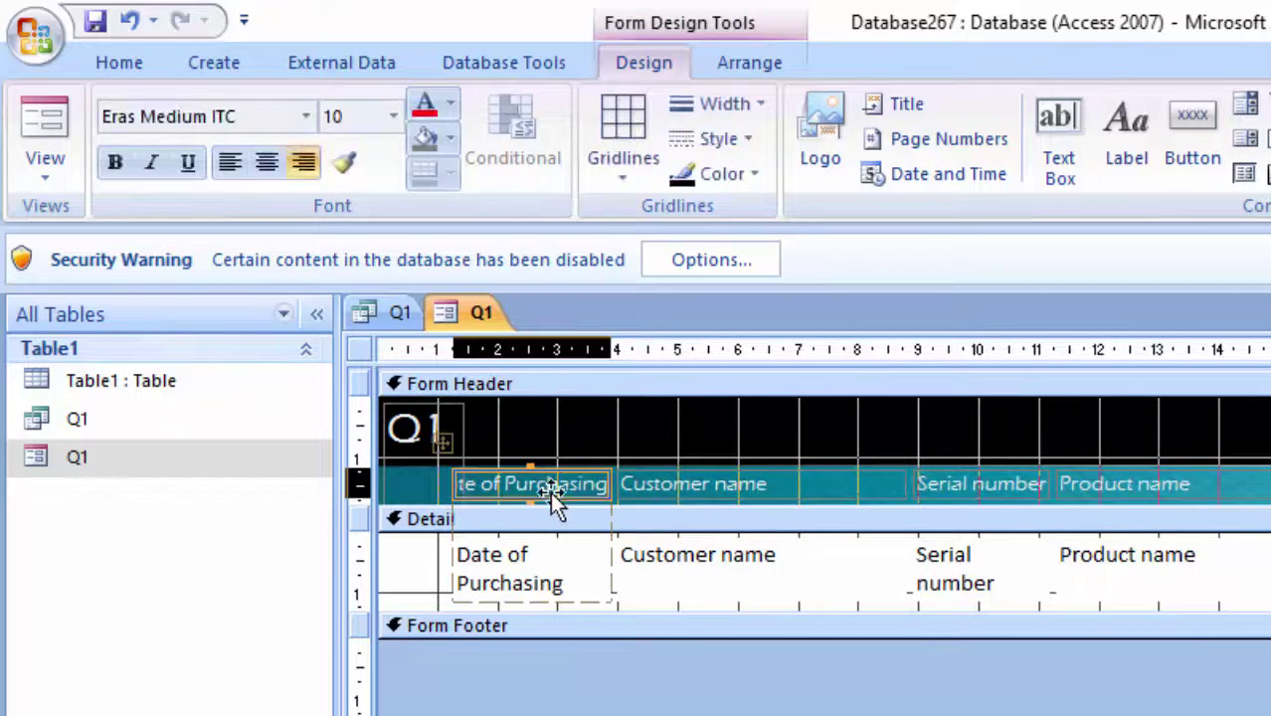
left_click_drag(609, 484, 652, 494)
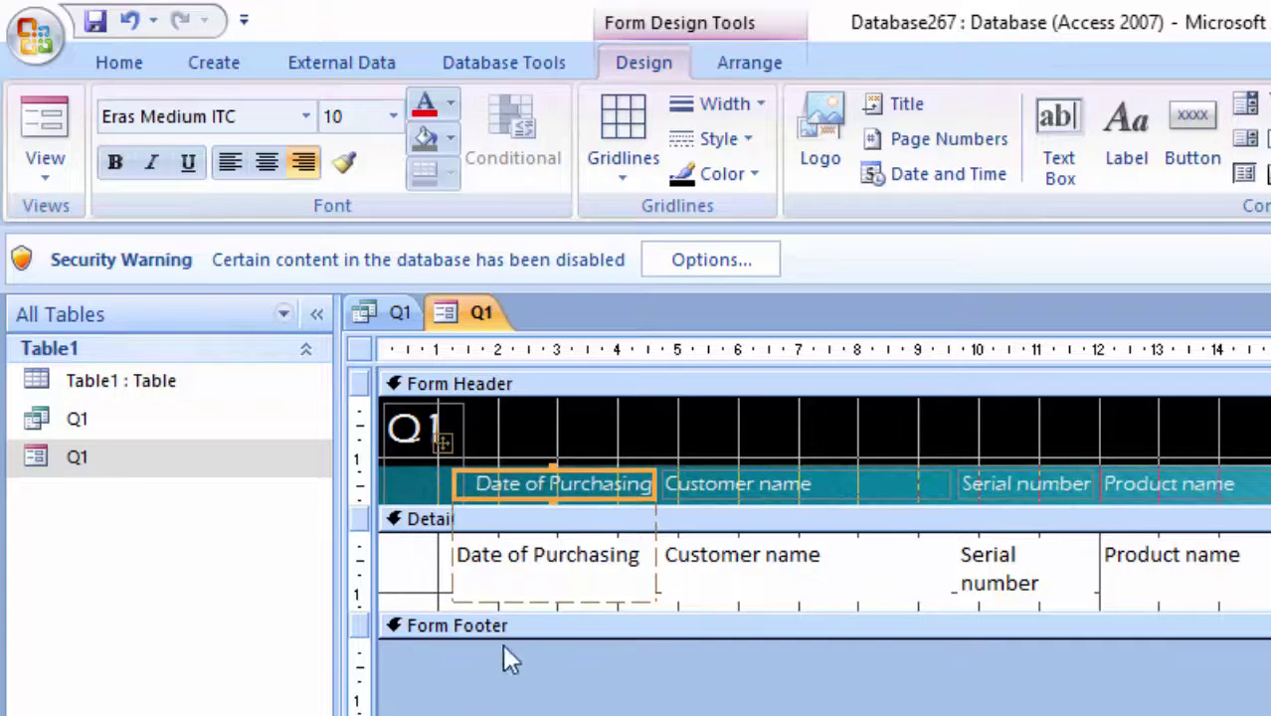
left_click(585, 495)
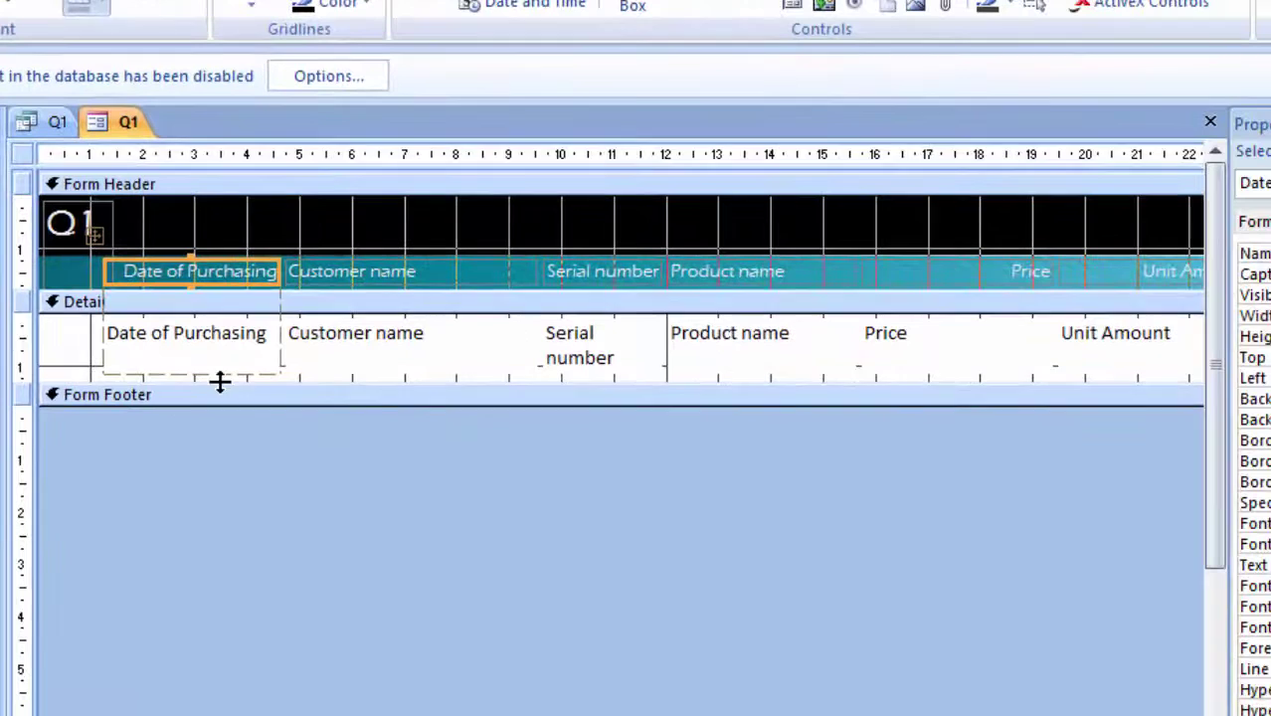
left_click_drag(218, 378, 221, 371)
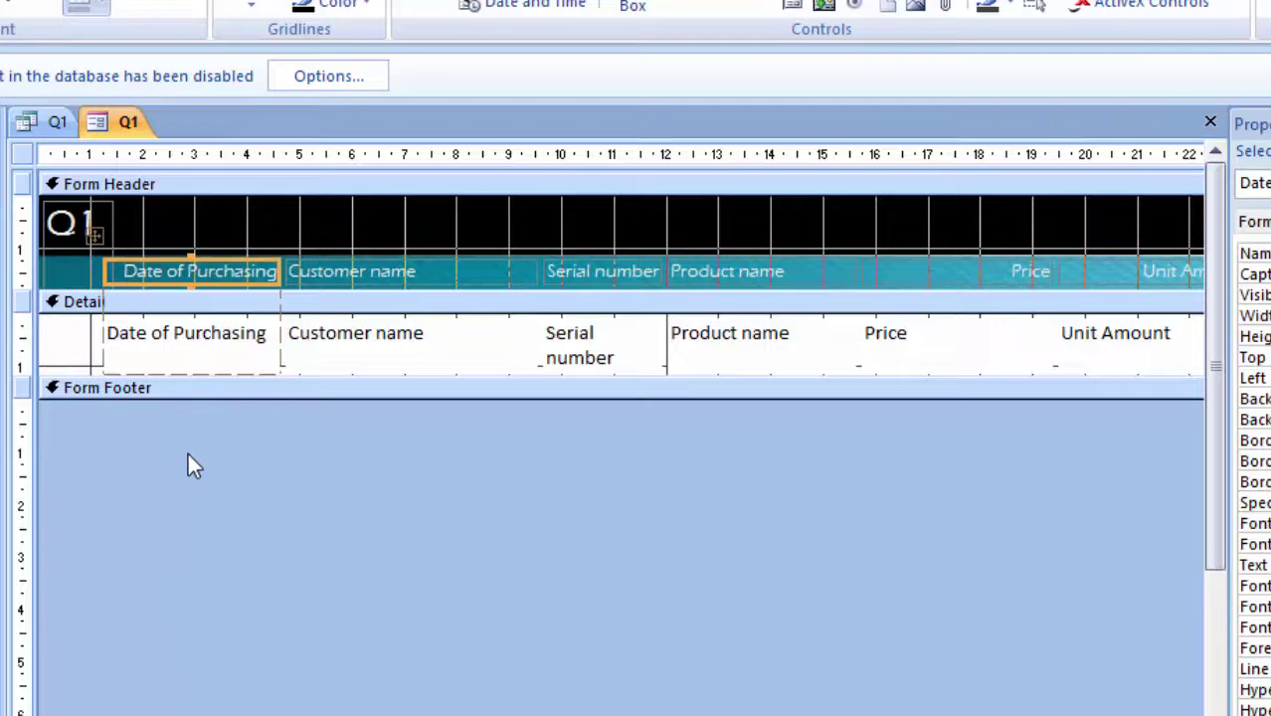
key("ctrl+a")
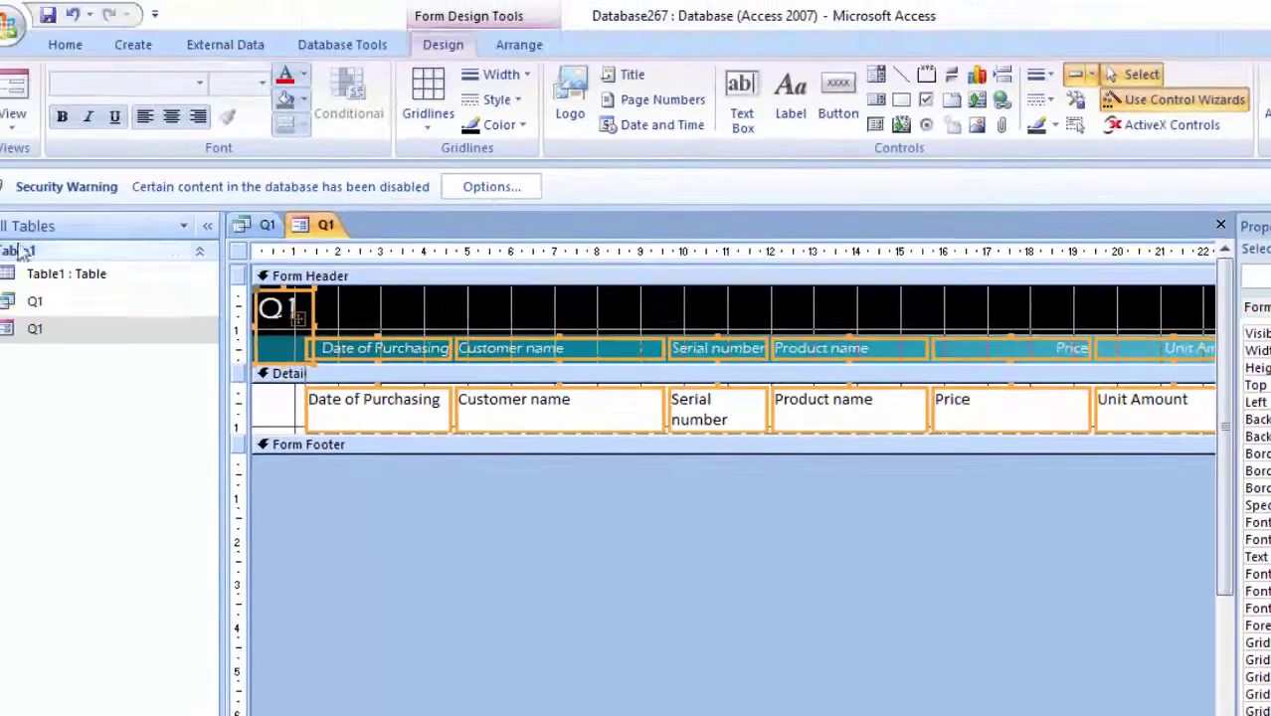
- Make all the selected captions bold, keeping the form in Design View
left_click(62, 116)
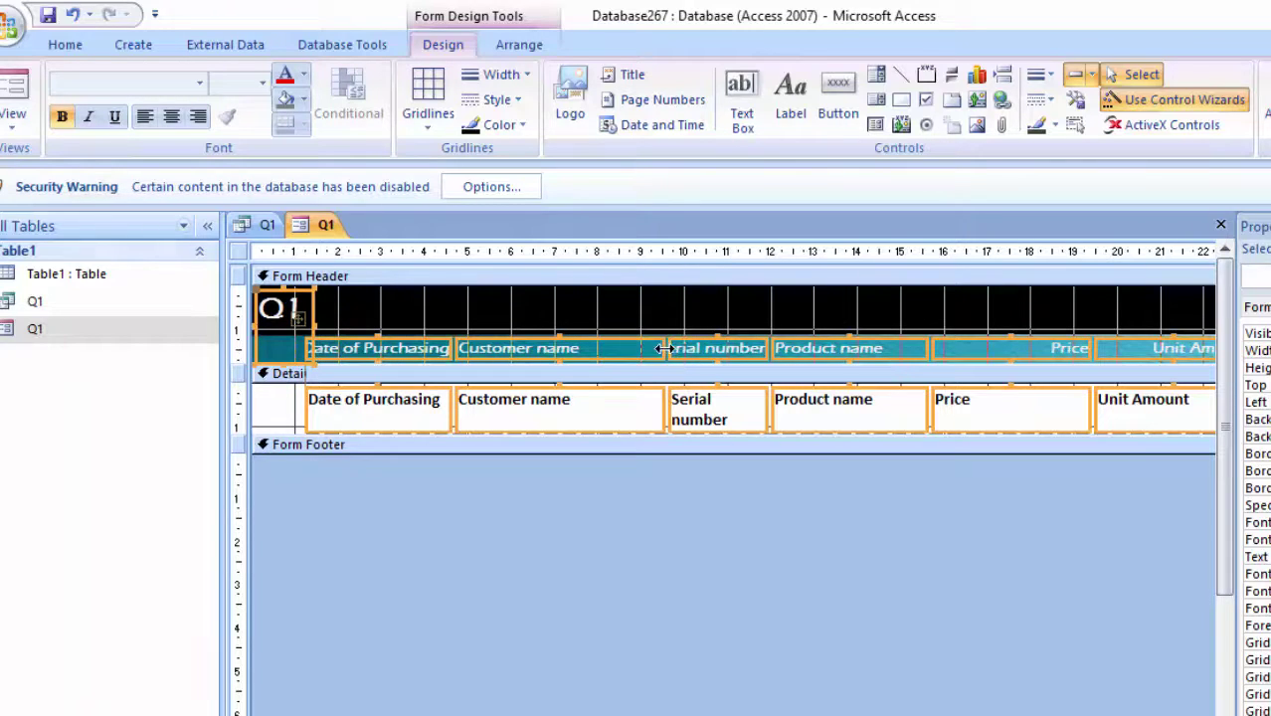
left_click(11, 118)
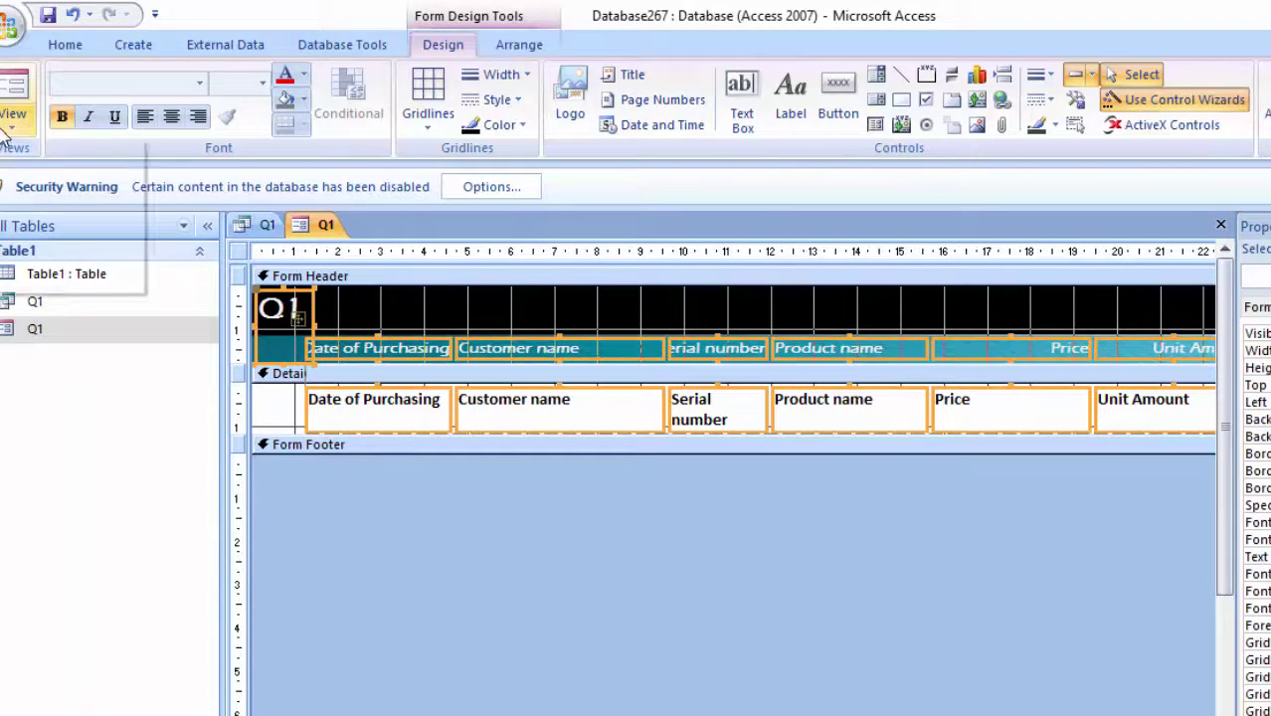
left_click(62, 266)
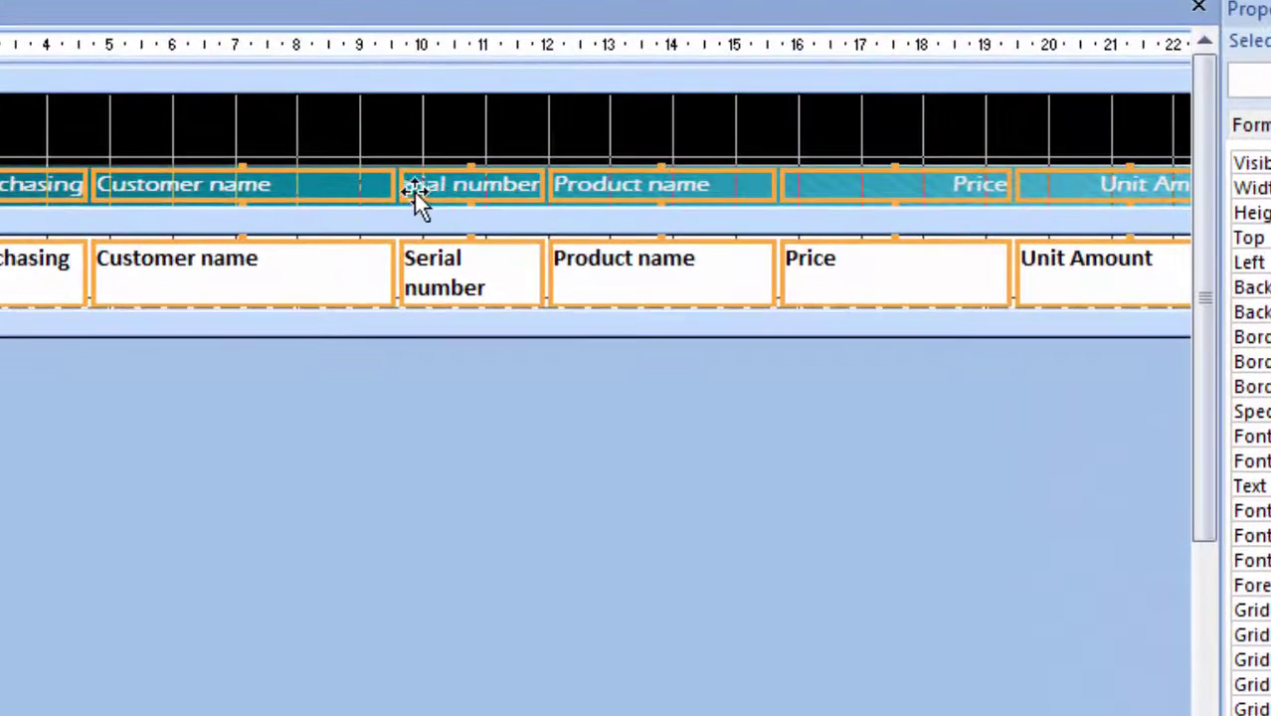
- Widen the Serial number column so its caption fits on one line
left_click_drag(388, 182, 388, 187)
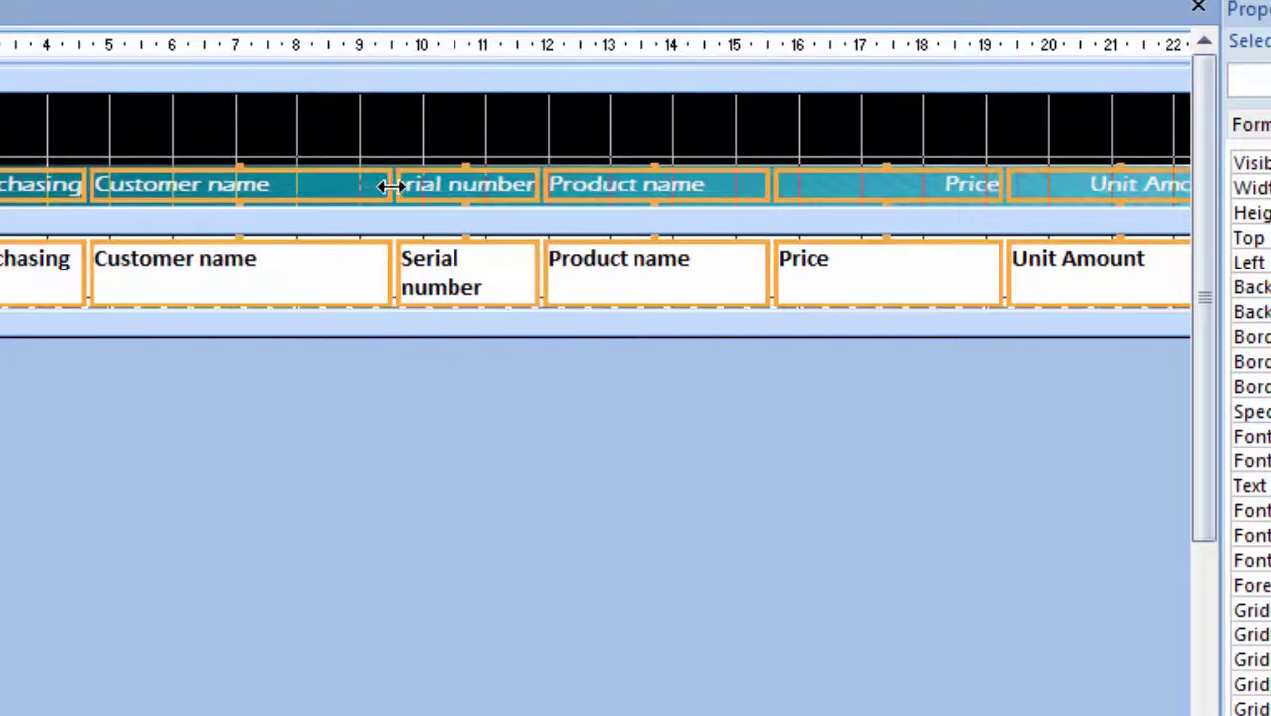
left_click(247, 401)
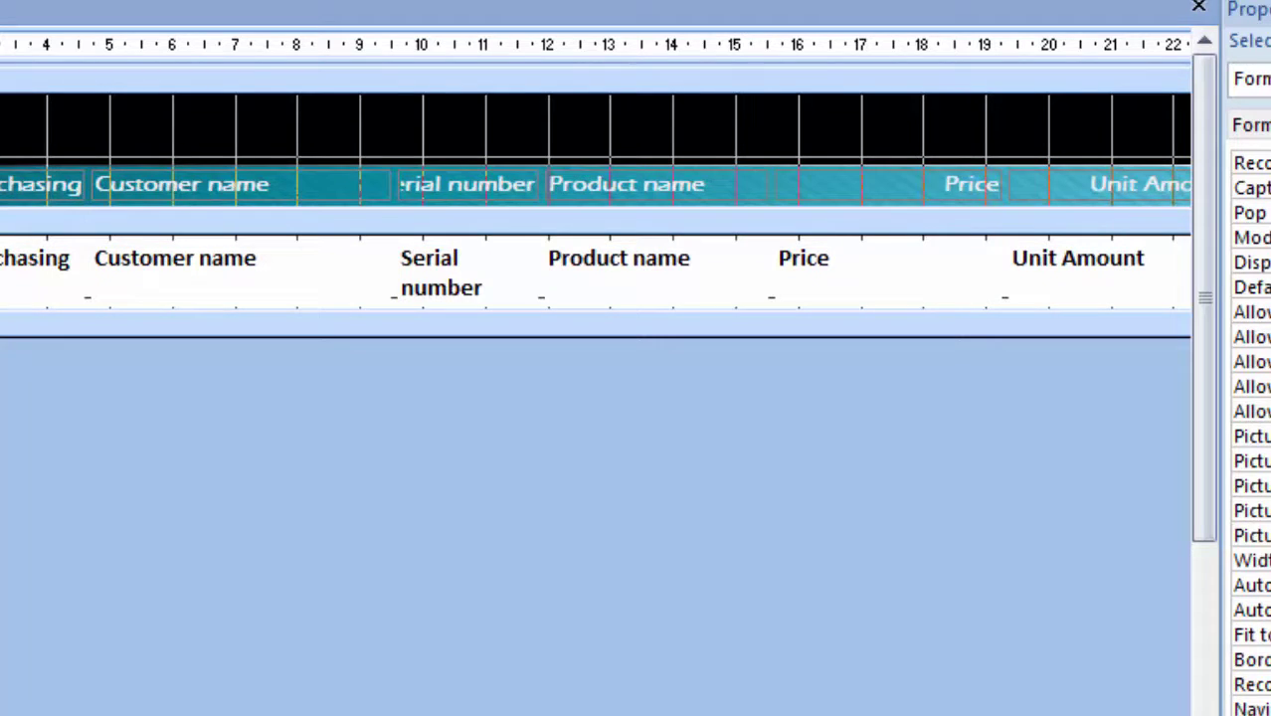
left_click(60, 185)
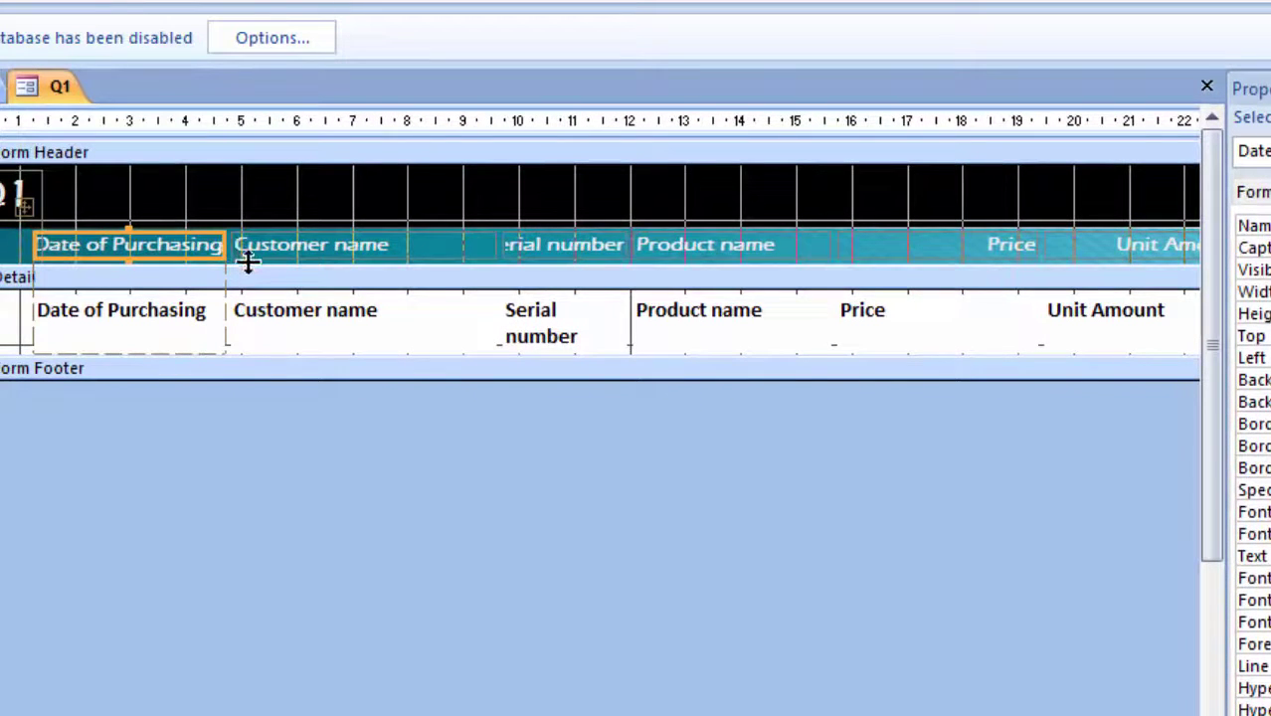
left_click(567, 249)
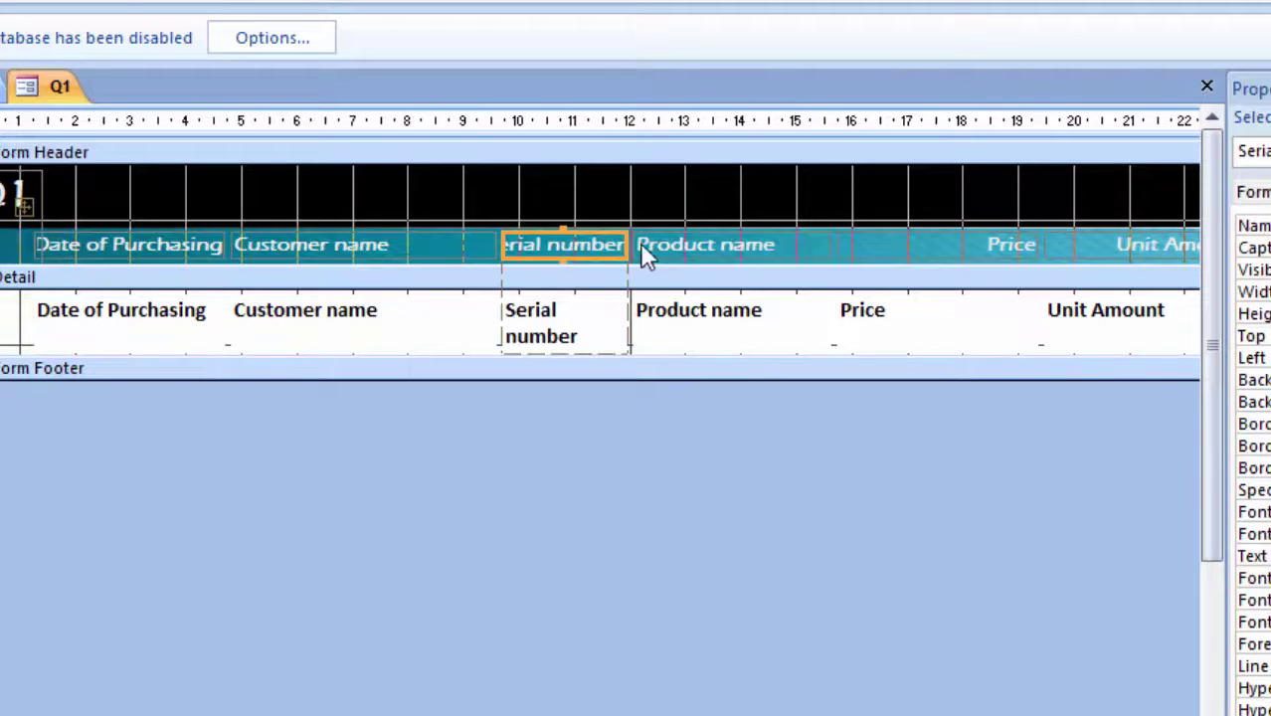
left_click_drag(627, 245, 648, 245)
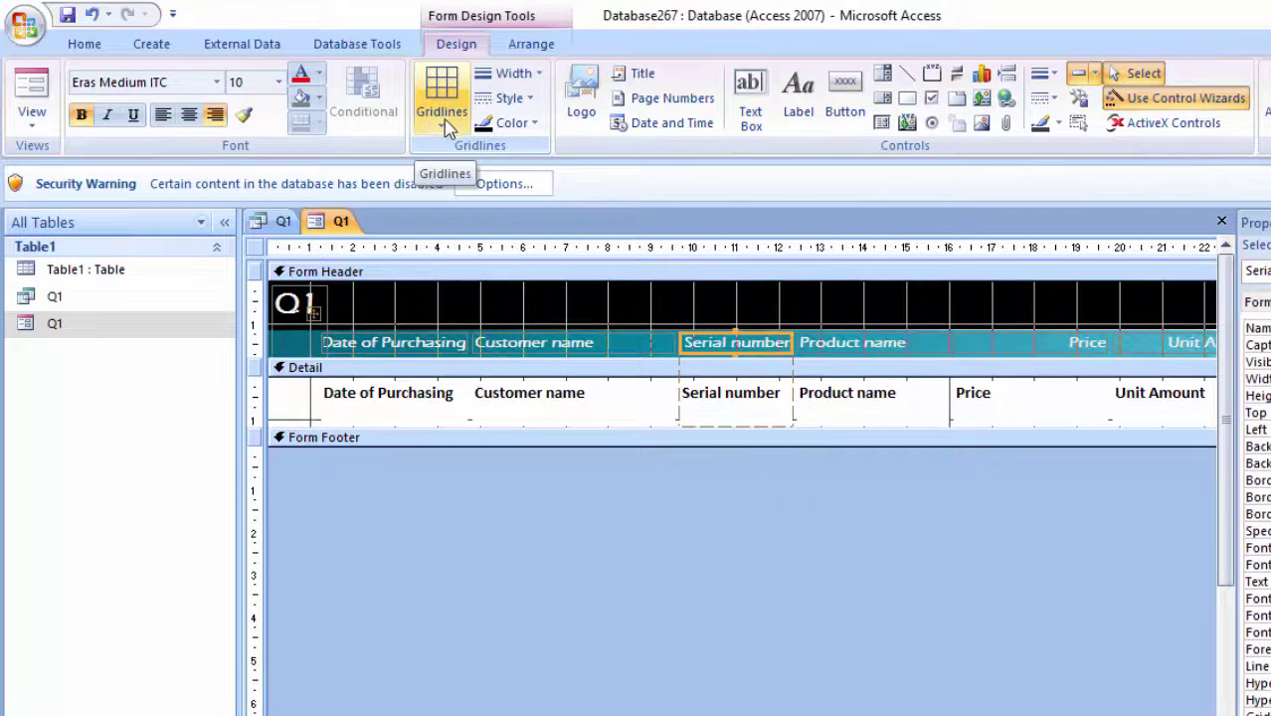
- Apply Both gridlines to every control, then view form Q1's records in Form View
key("ctrl+a")
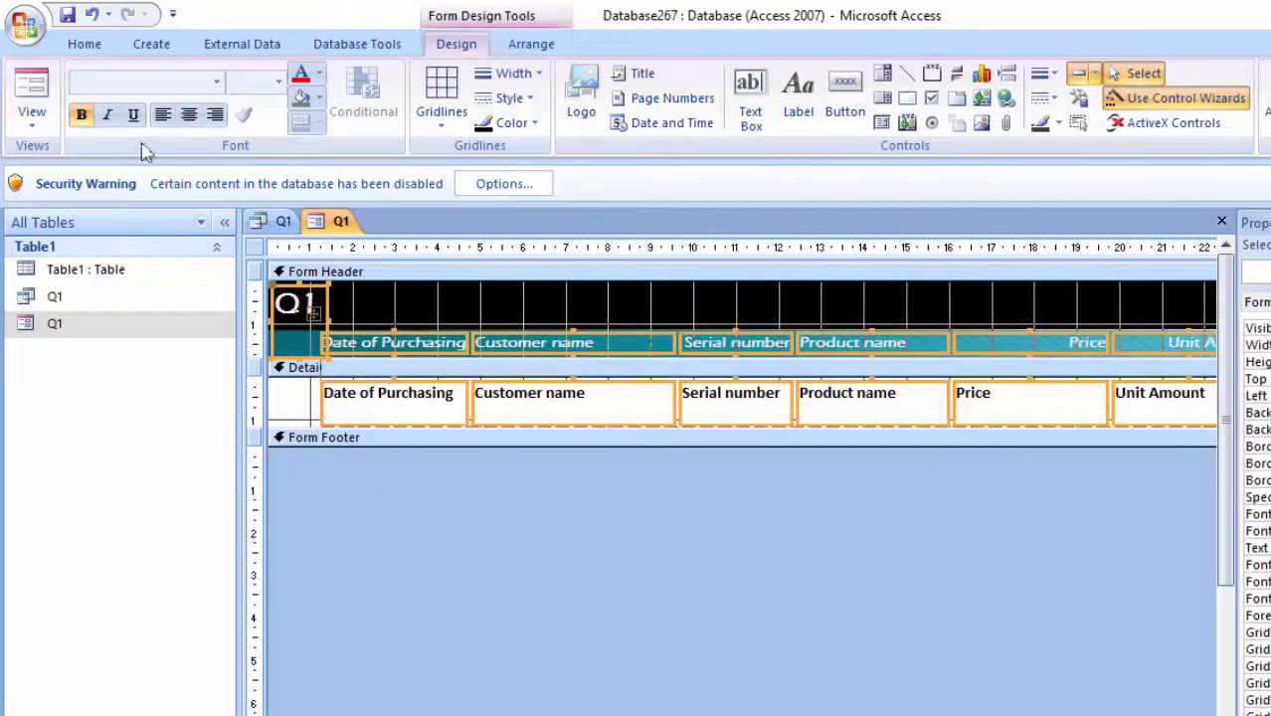
left_click(448, 124)
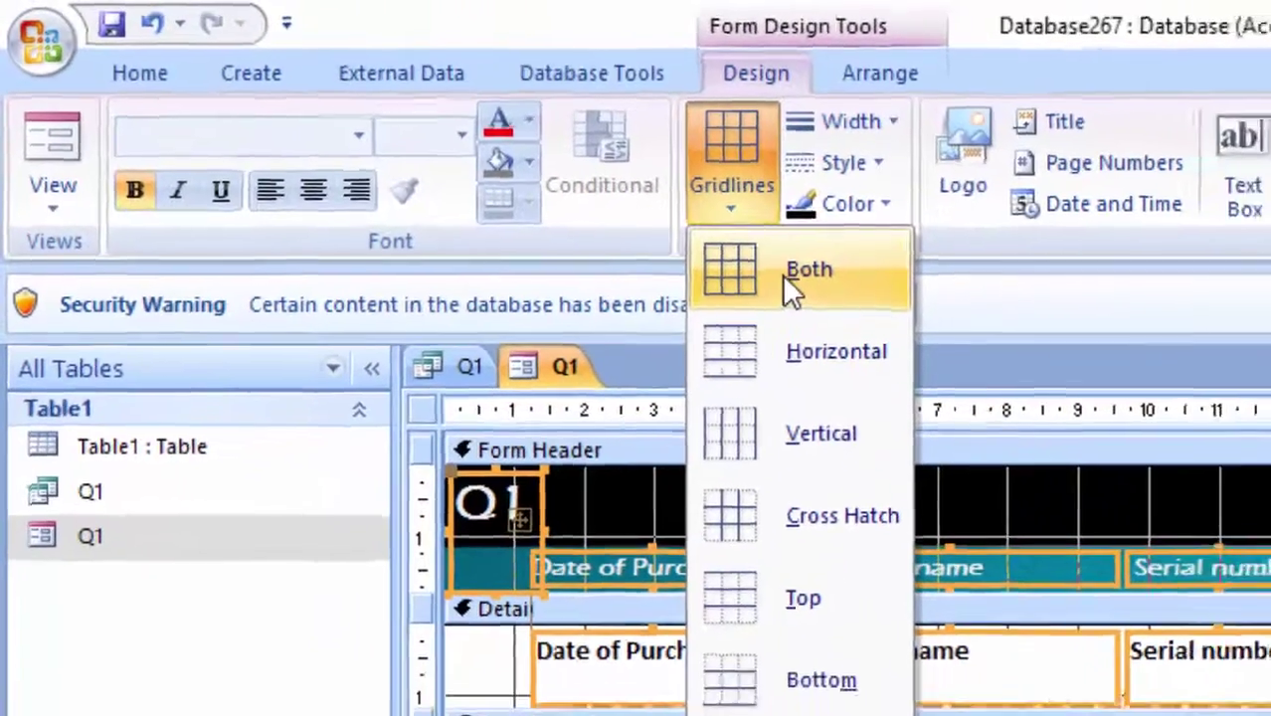
left_click(710, 253)
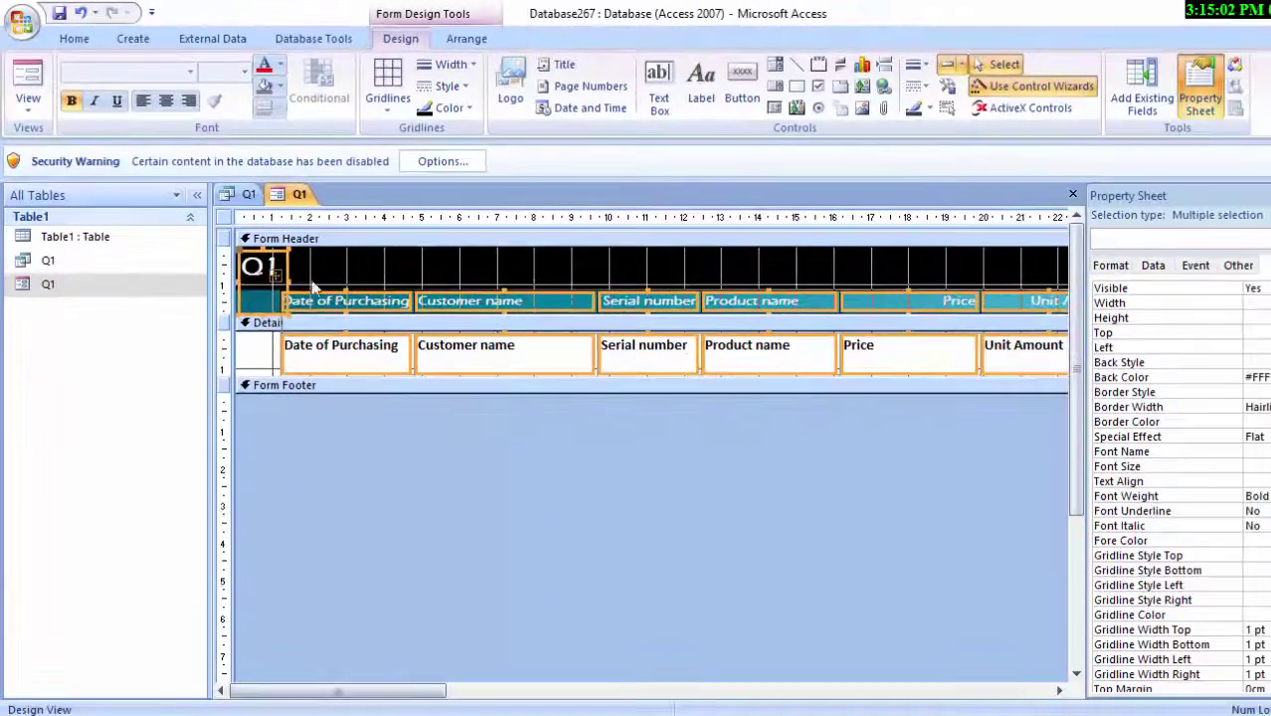
left_click(28, 85)
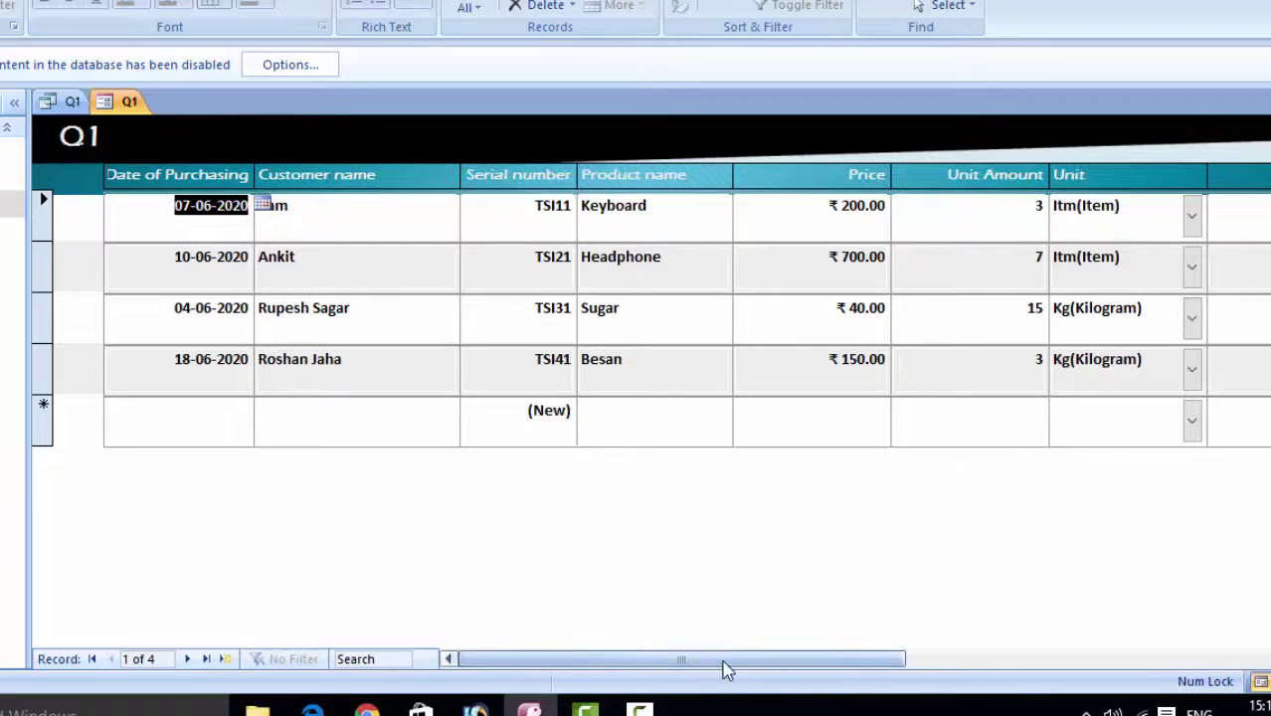
- Scroll right to the cut-off Tax amount Cgst and sgst caption, then return to Design View
left_click_drag(726, 659, 924, 659)
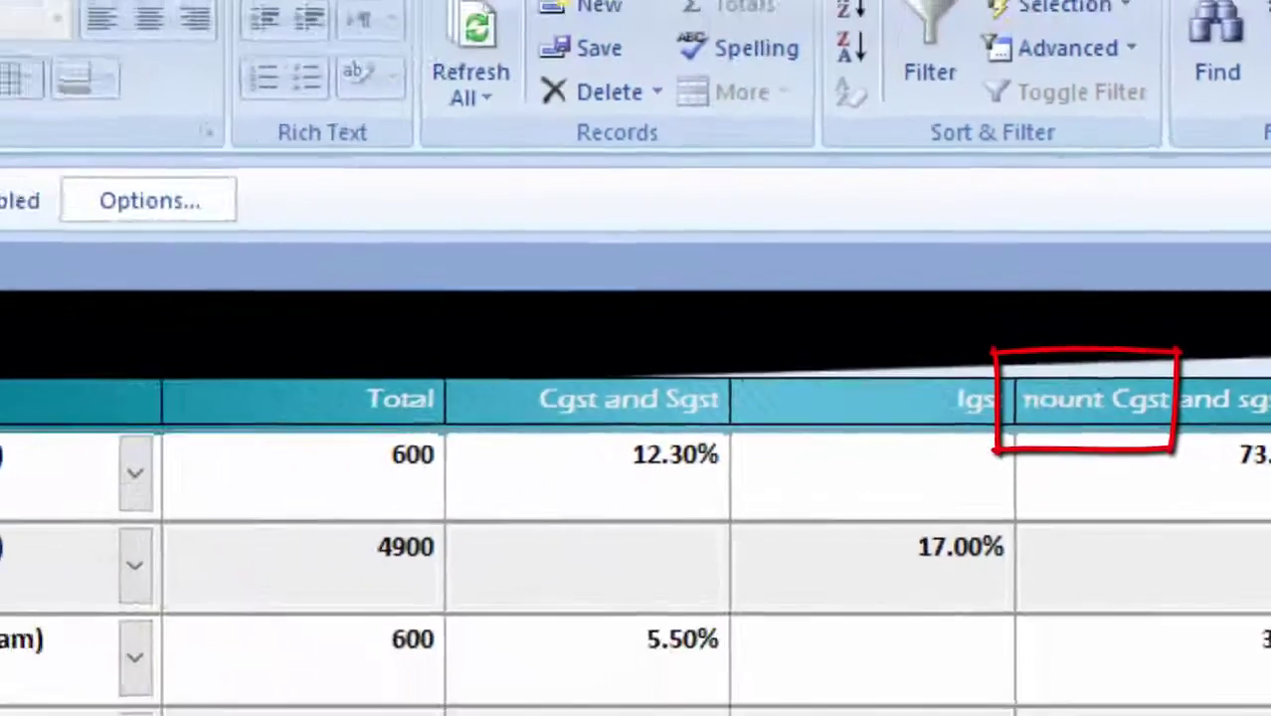
left_click(36, 109)
left_click(107, 288)
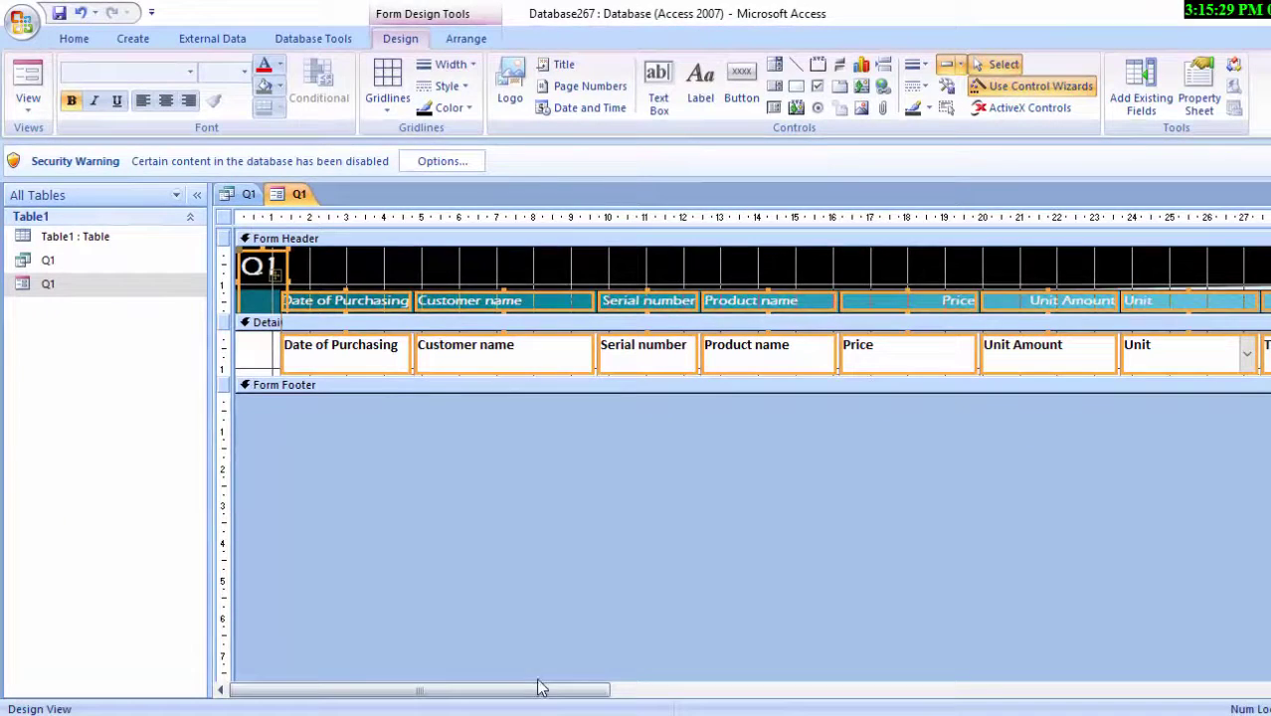
- Widen the Tax amount Cgst and sgst caption to show in full, then switch to Form View
left_click_drag(540, 686, 1065, 689)
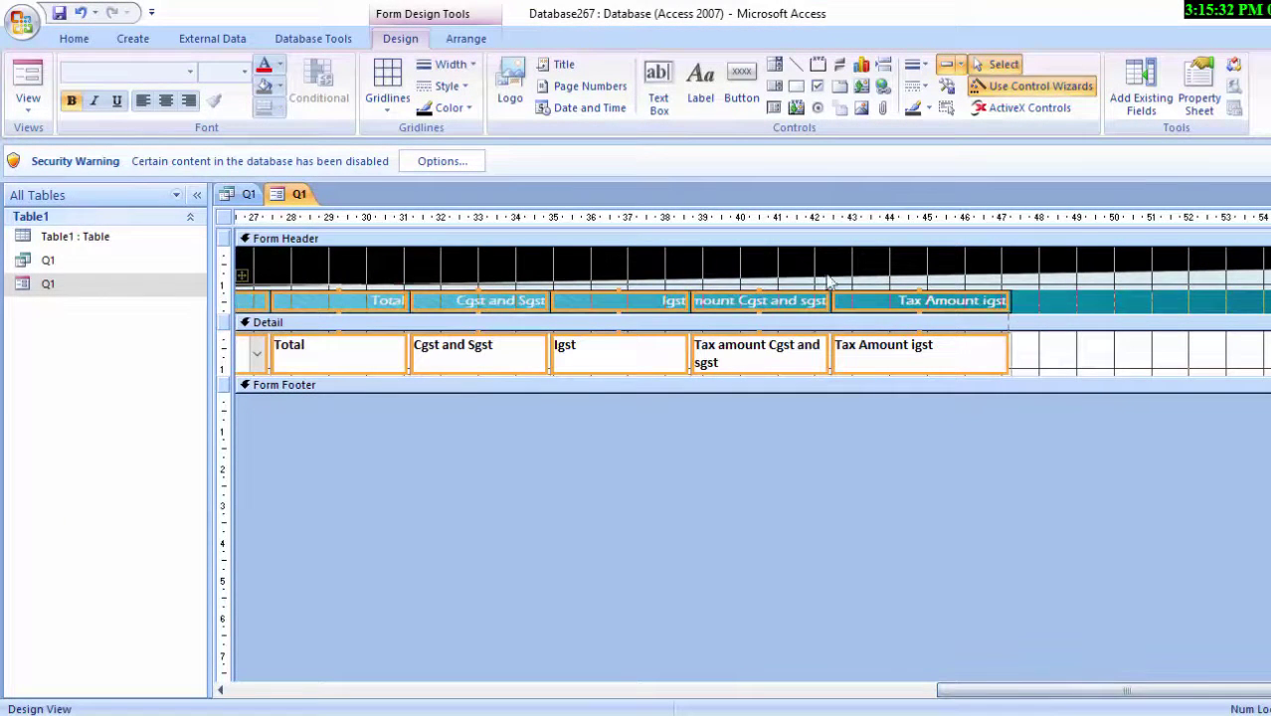
left_click(743, 569)
left_click(782, 302)
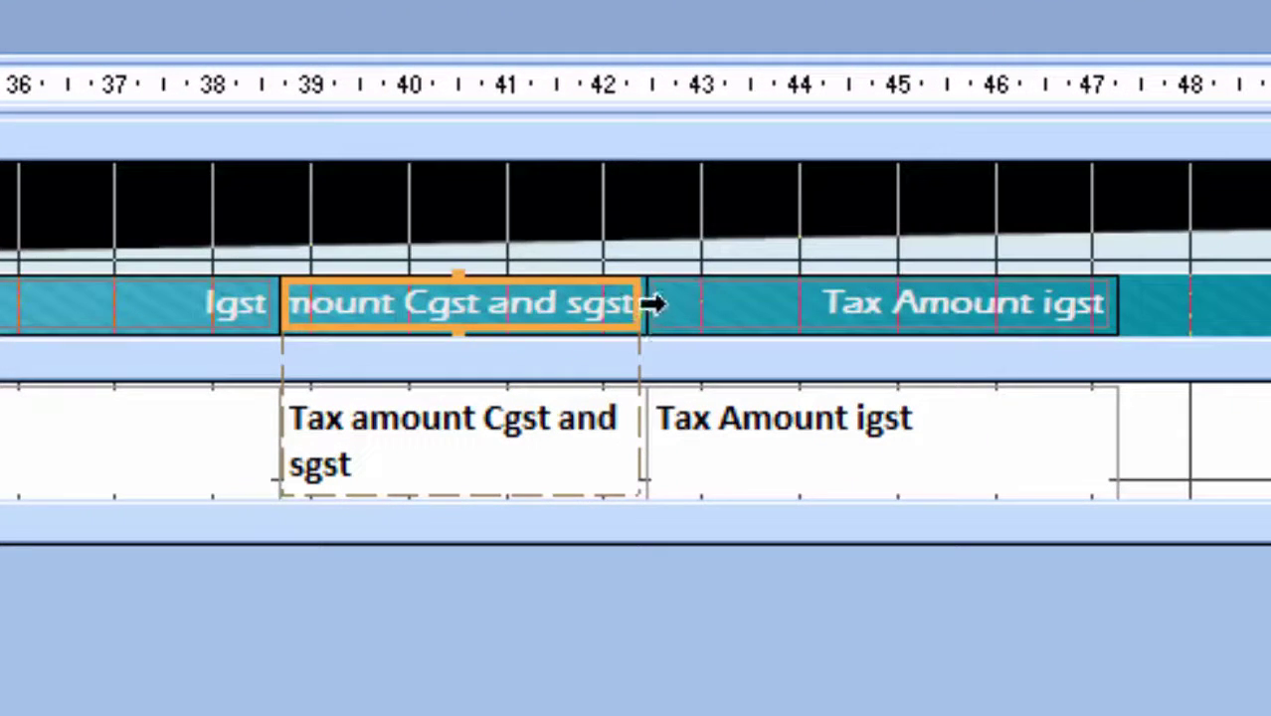
left_click_drag(640, 302, 830, 333)
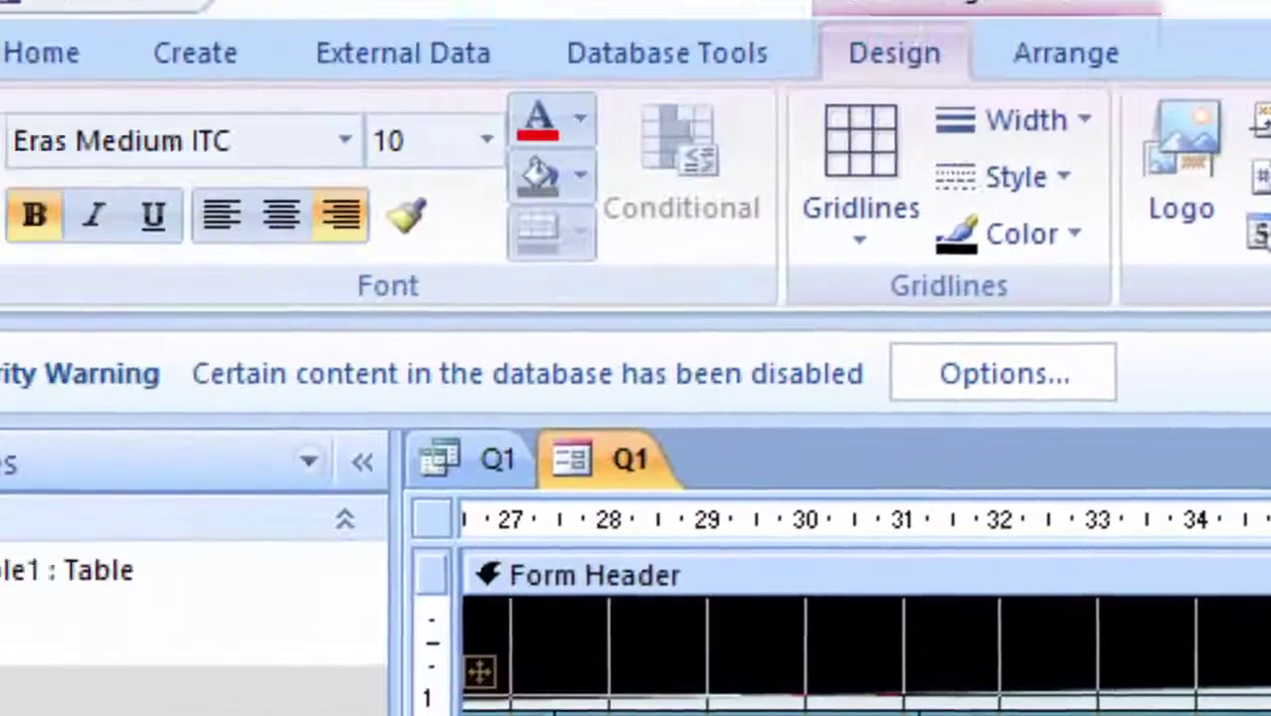
key("F5")
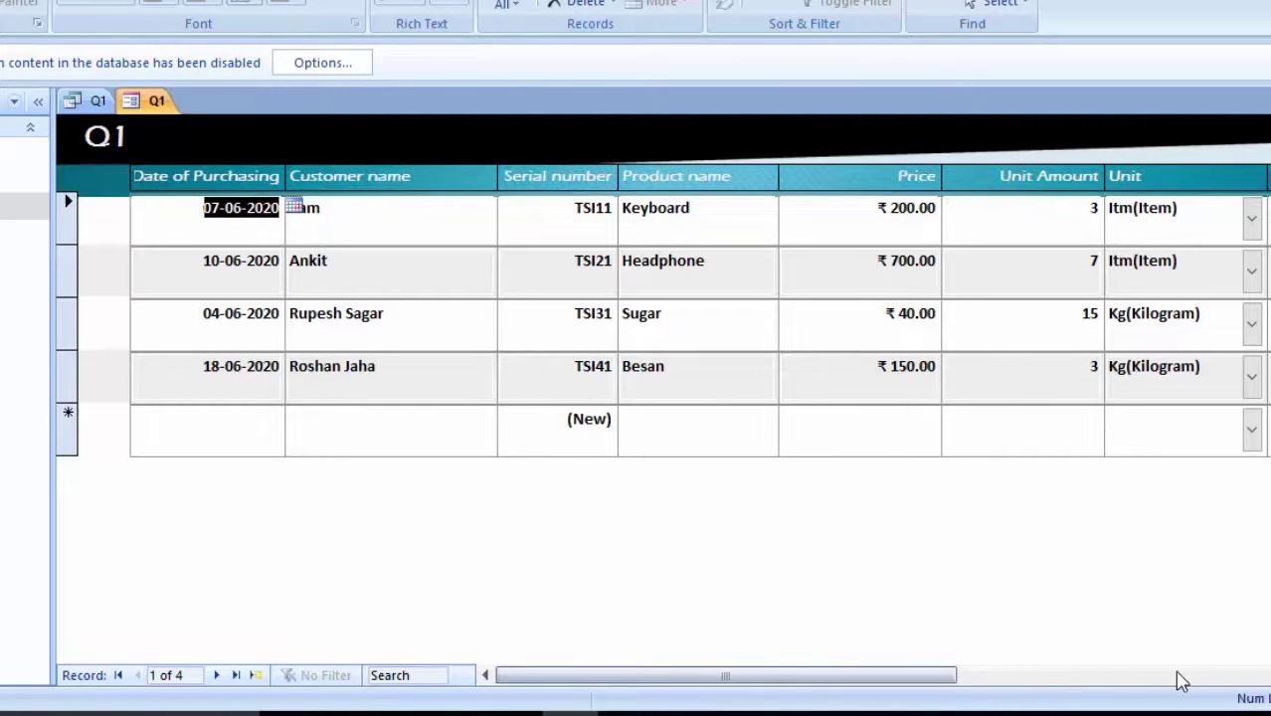
left_click_drag(908, 676, 1158, 657)
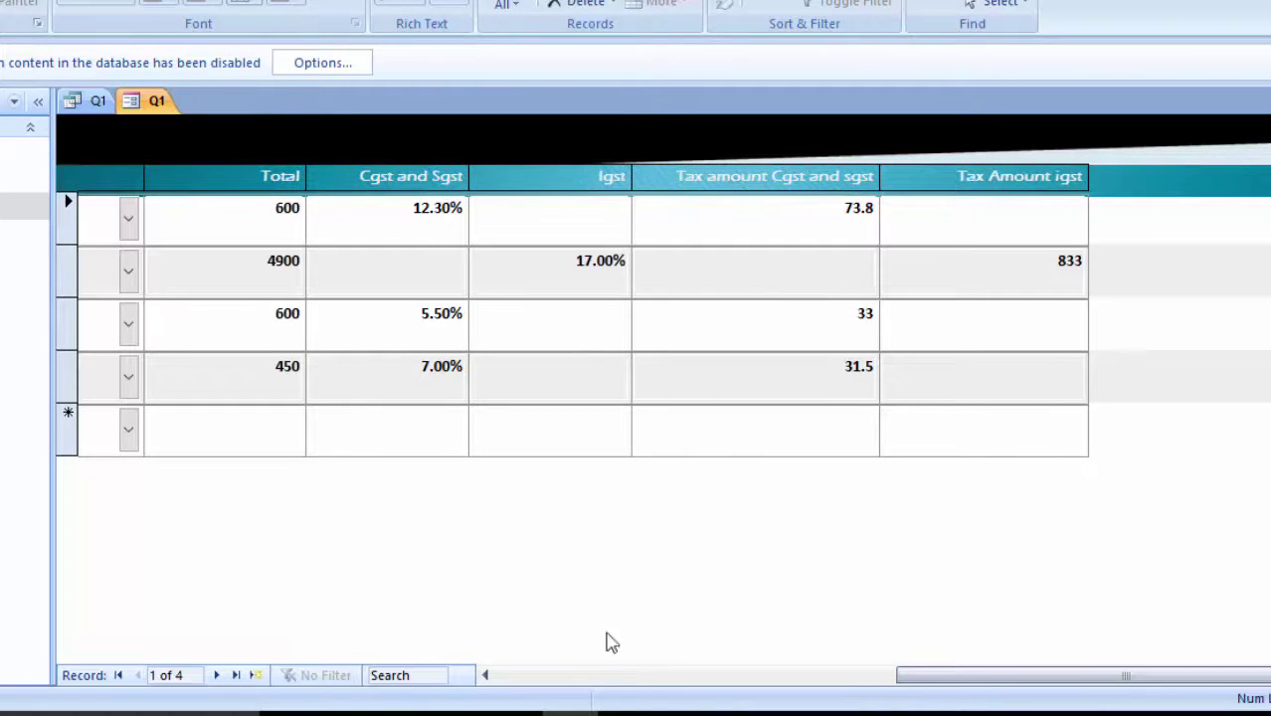
left_click_drag(1045, 678, 849, 670)
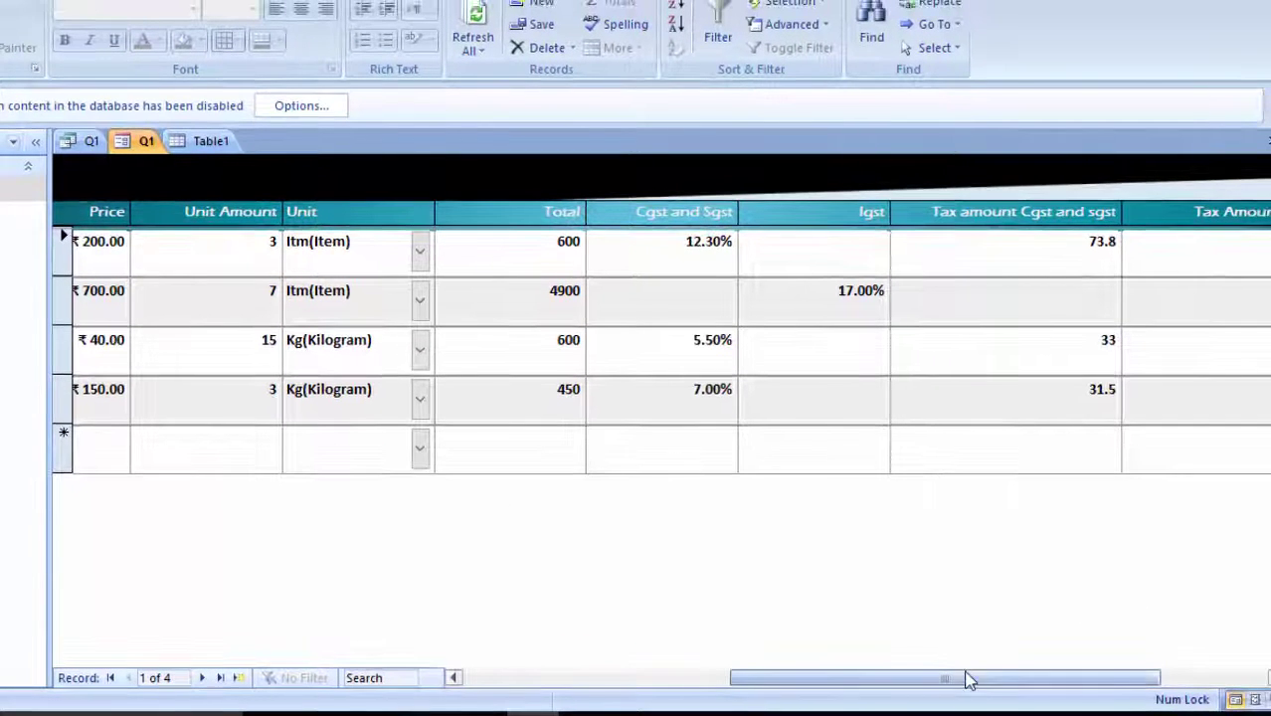
mouse_move(968, 679)
left_mouse_down()
mouse_move(1155, 684)
mouse_move(796, 669)
left_mouse_up()
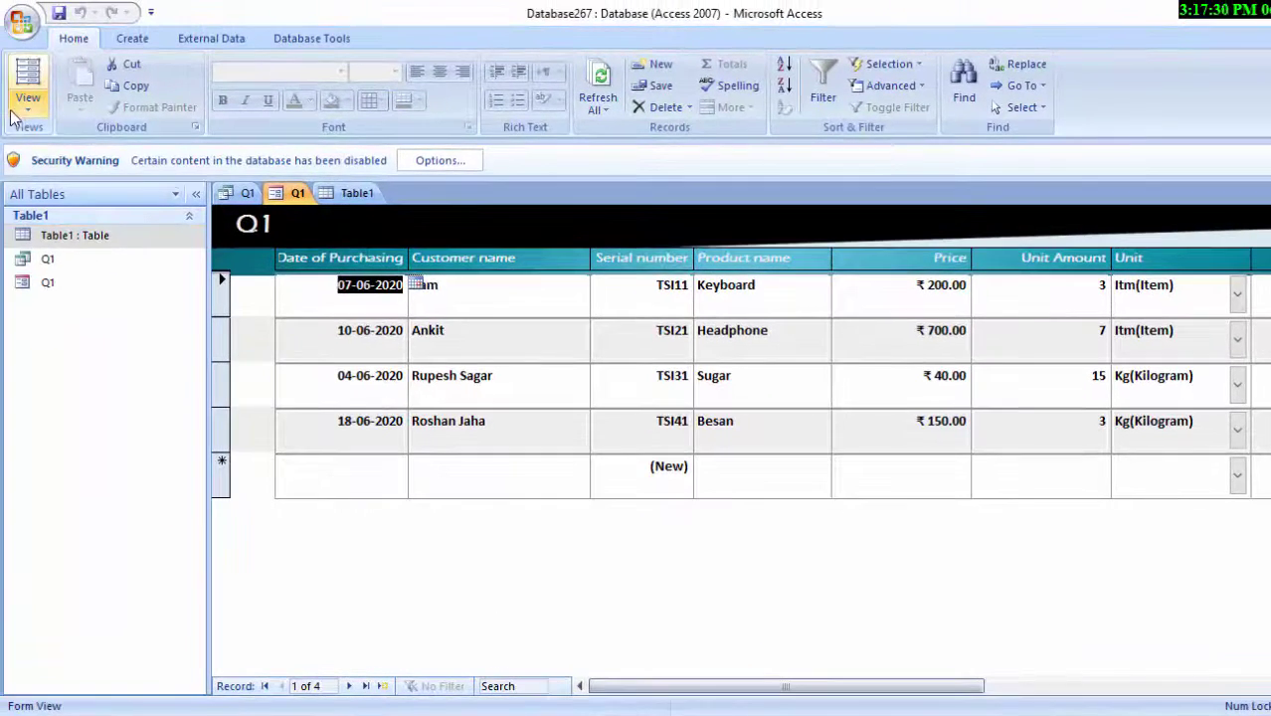
- Return form Q1 to Design View and enlarge the Form Footer for new controls
left_click(18, 109)
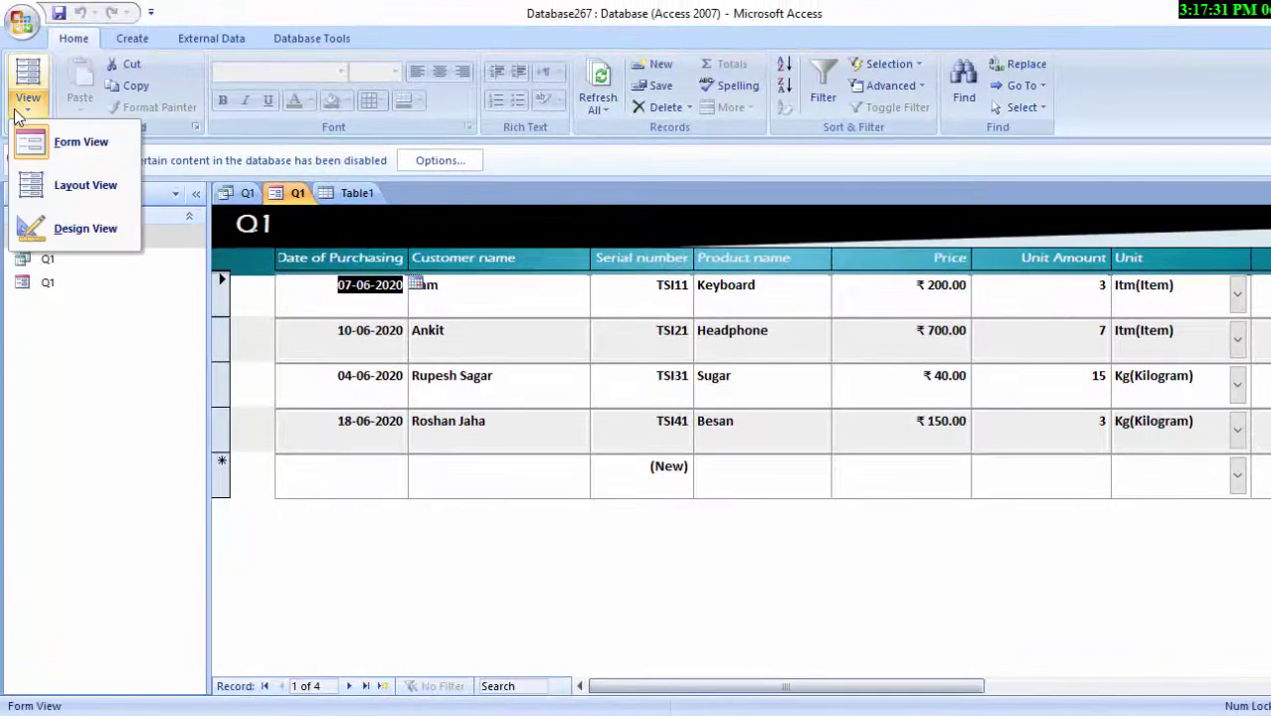
left_click(85, 228)
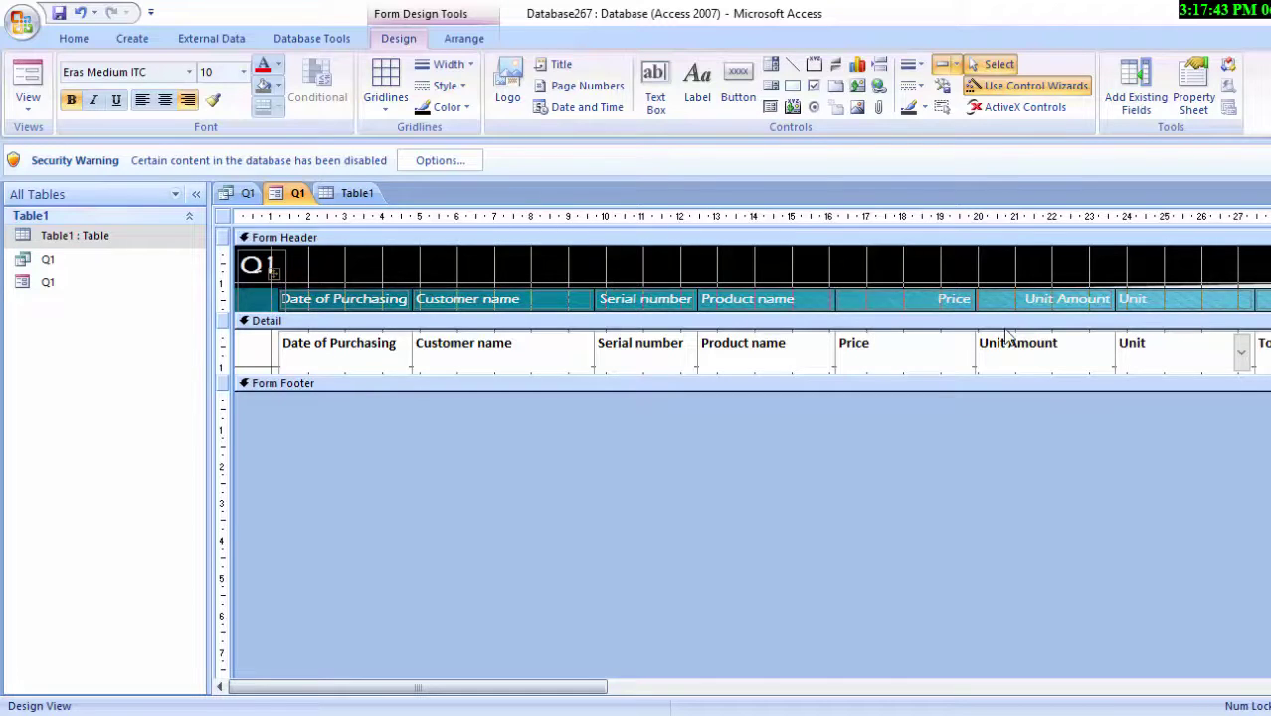
left_click(1248, 296)
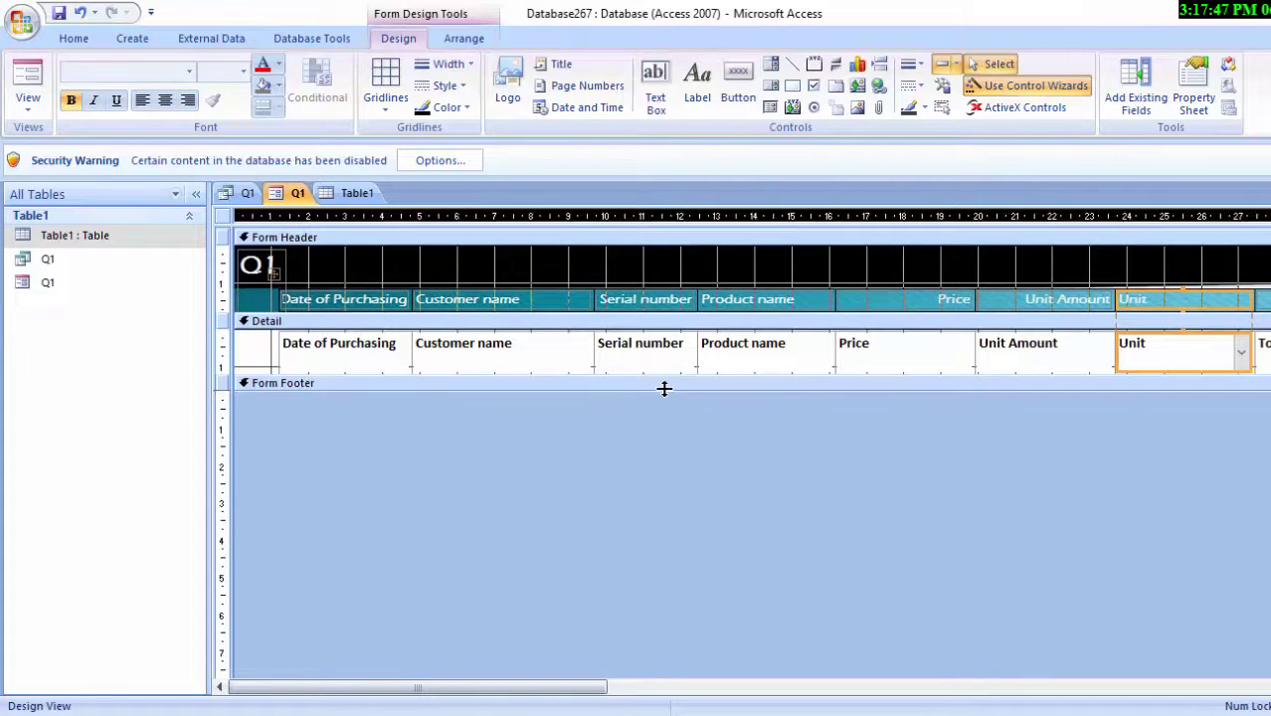
left_click_drag(662, 393, 665, 396)
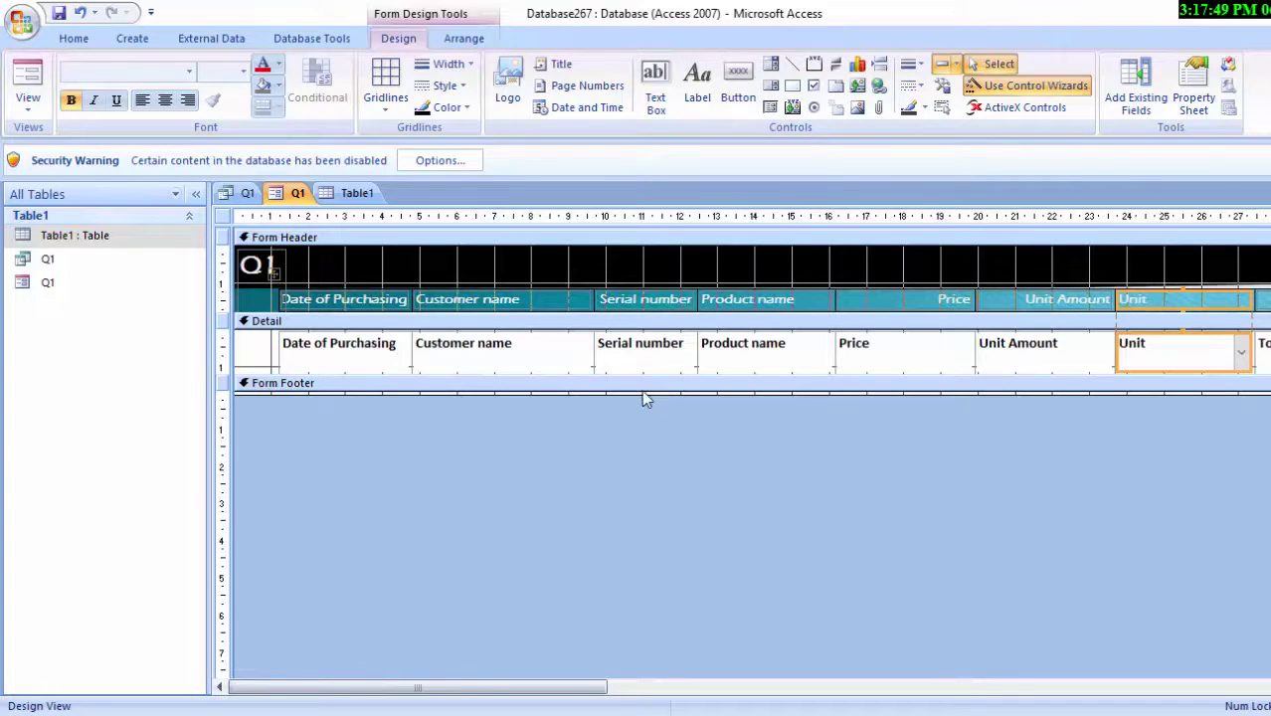
- Draw a Form Footer button set to Go To Next Record with a text caption
left_click(751, 86)
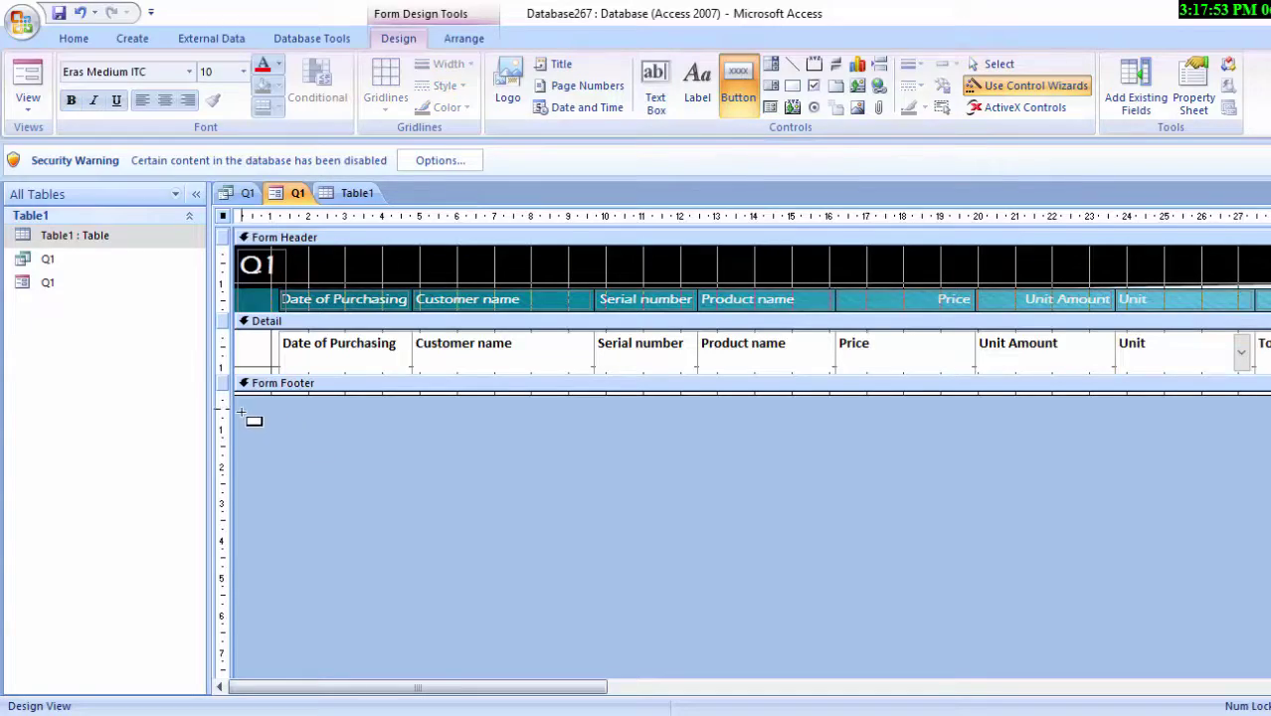
left_click_drag(241, 410, 389, 469)
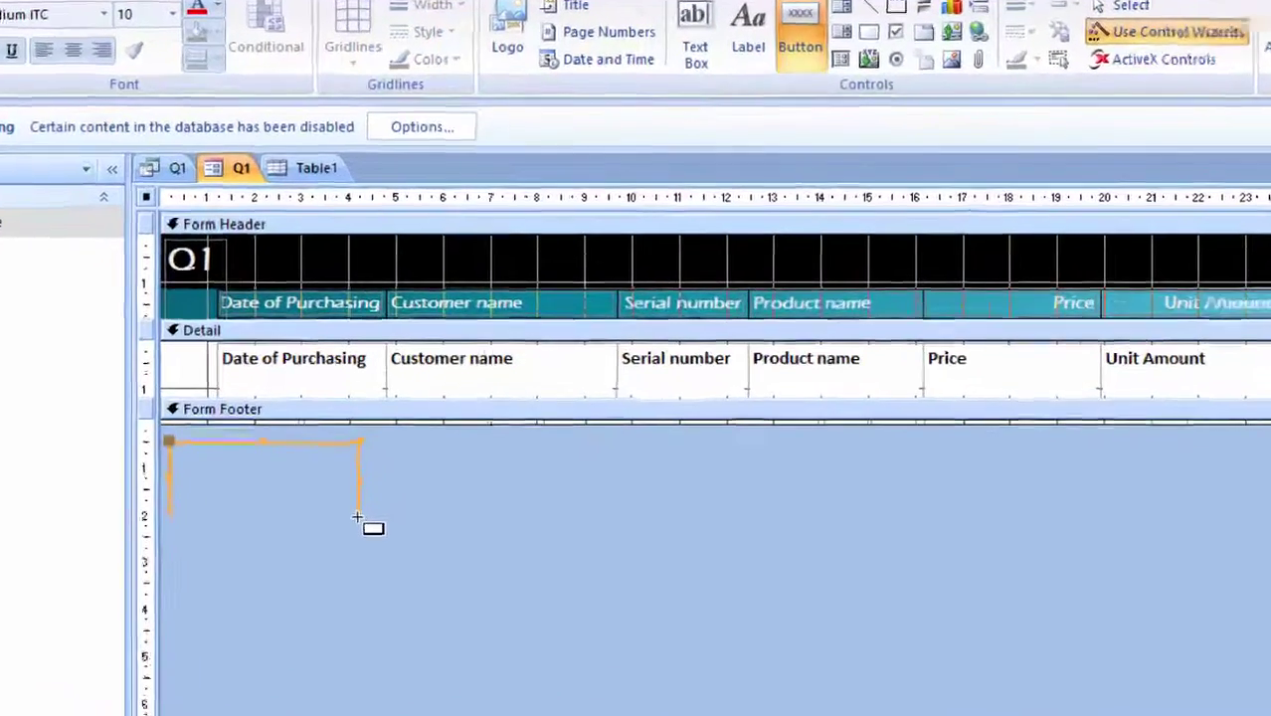
left_click_drag(358, 517, 358, 519)
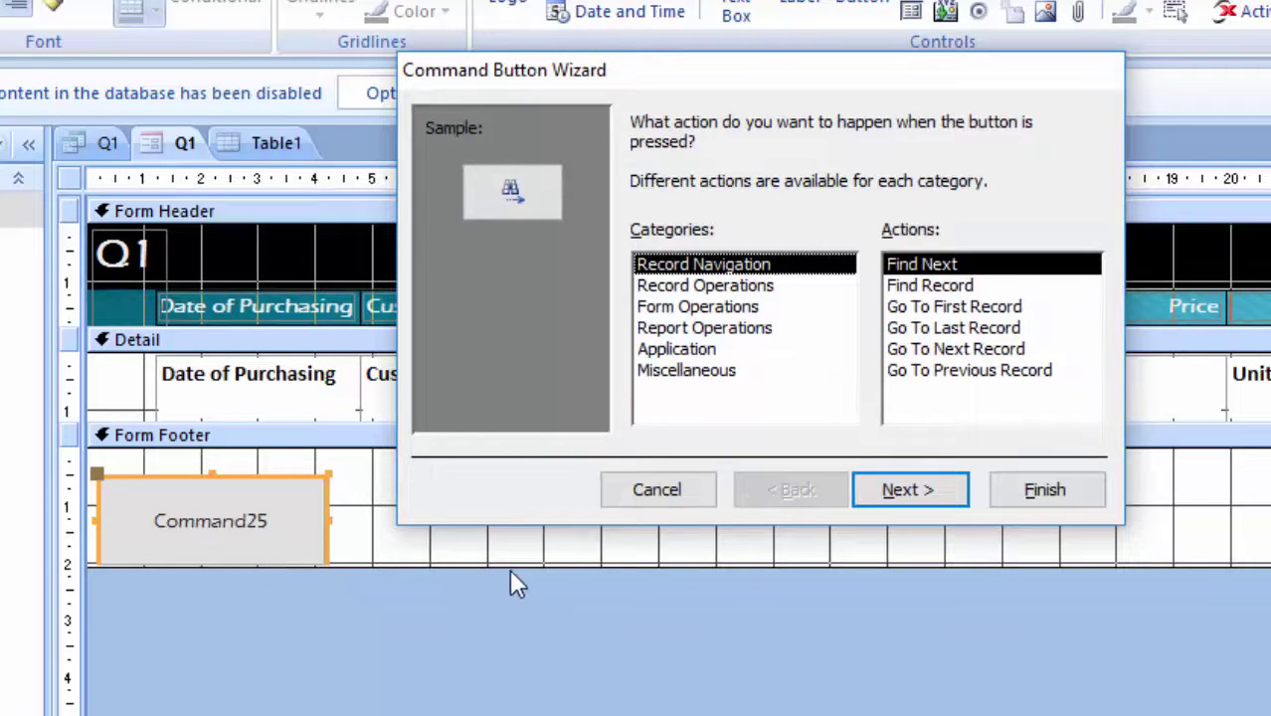
left_click(1014, 350)
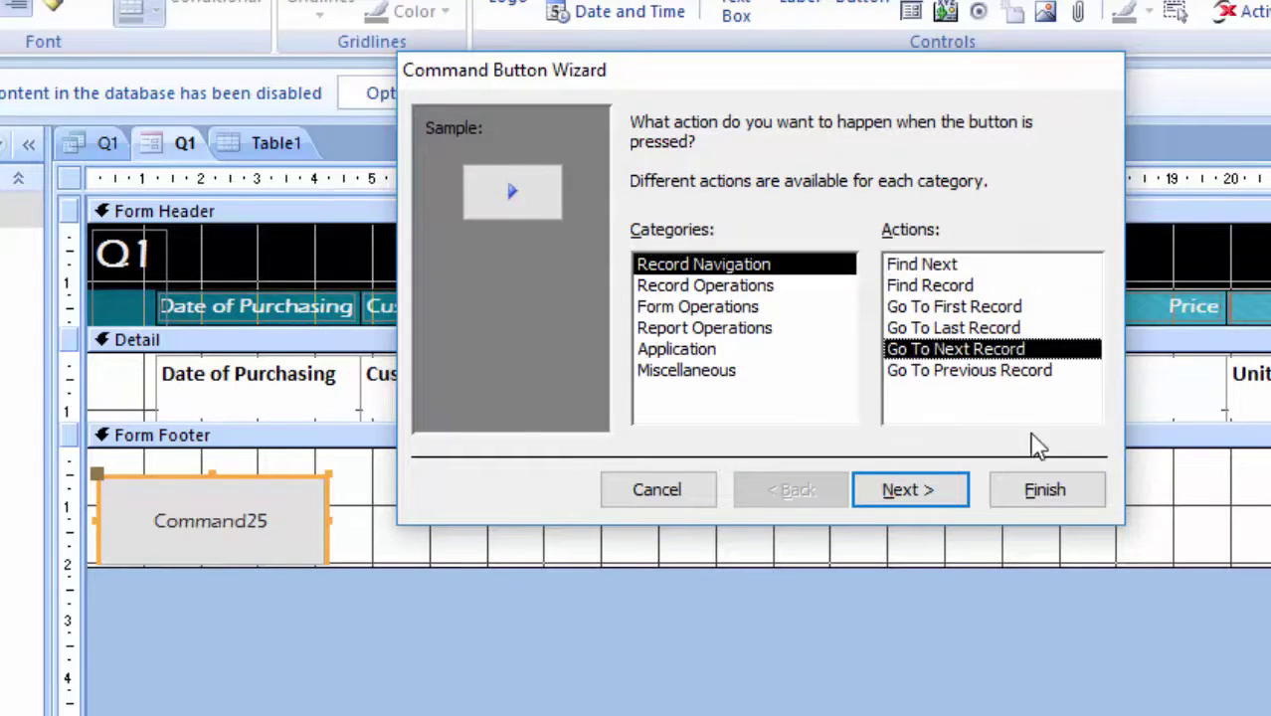
left_click(932, 493)
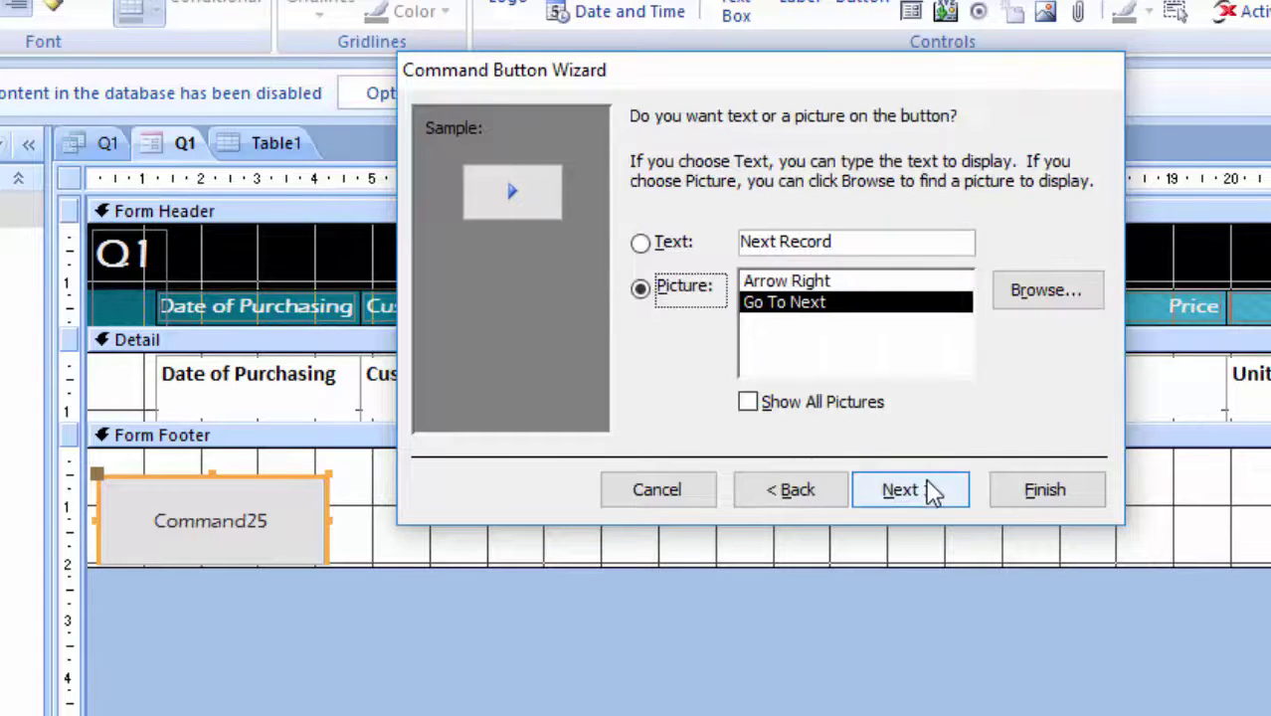
left_click(655, 249)
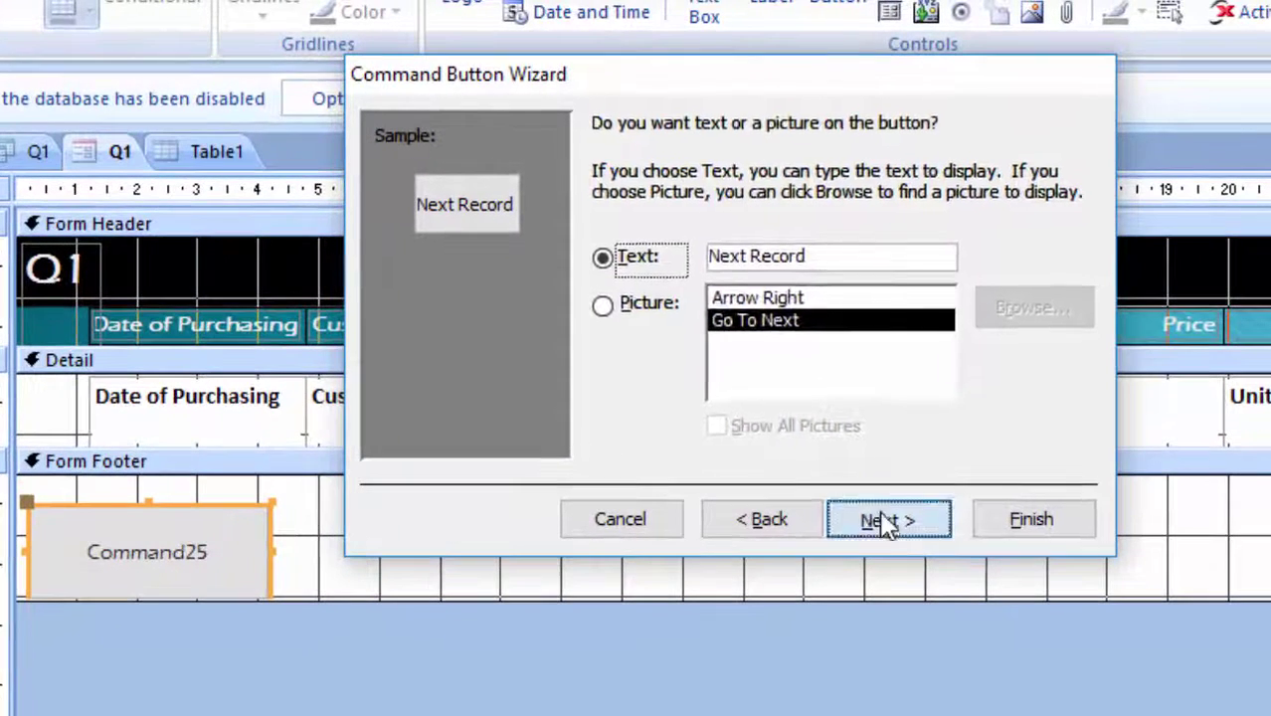
left_click(903, 492)
left_click(1044, 529)
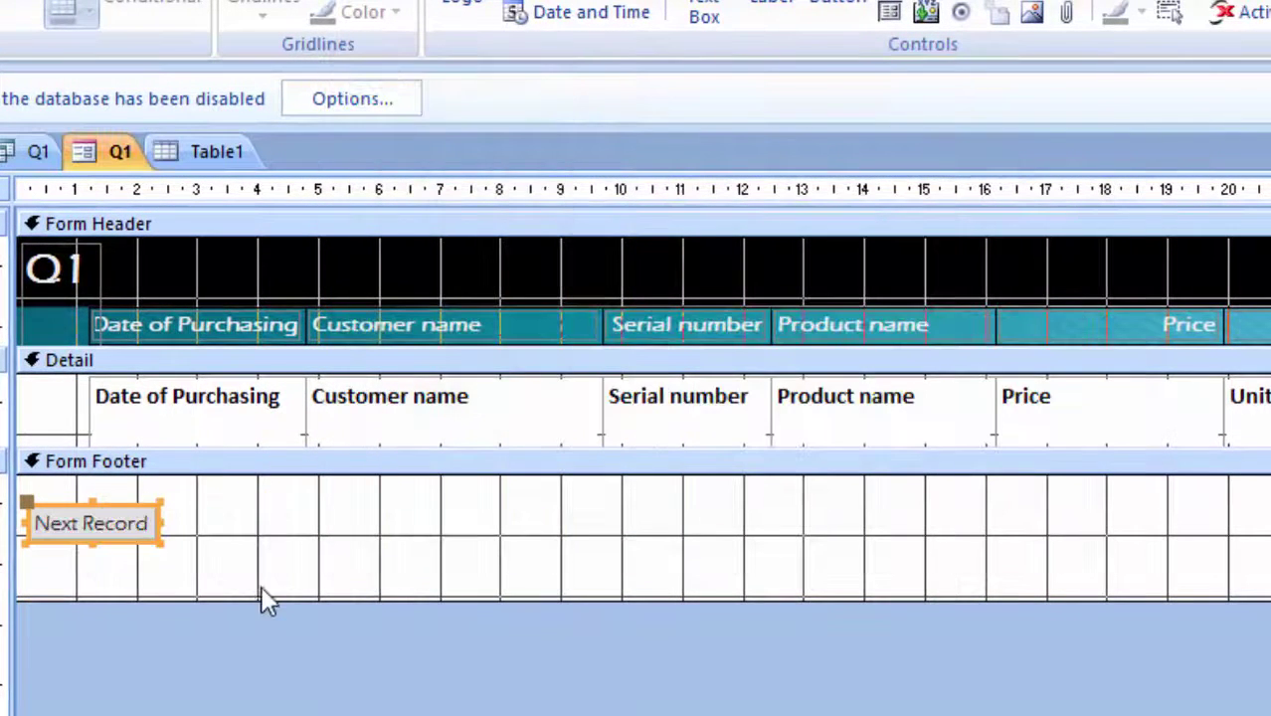
- Enlarge the Next Record button and make its caption red and bold
mouse_move(157, 538)
left_mouse_down()
mouse_move(195, 569)
mouse_move(44, 537)
left_mouse_up()
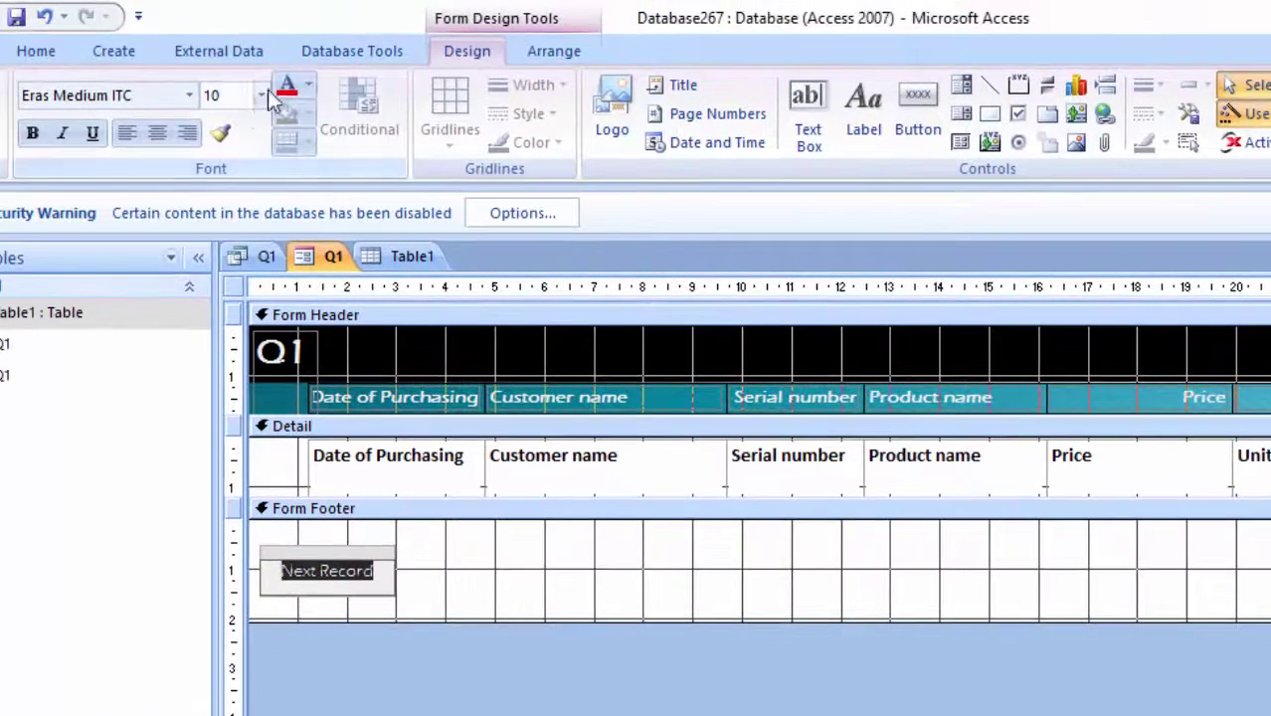
left_click(249, 63)
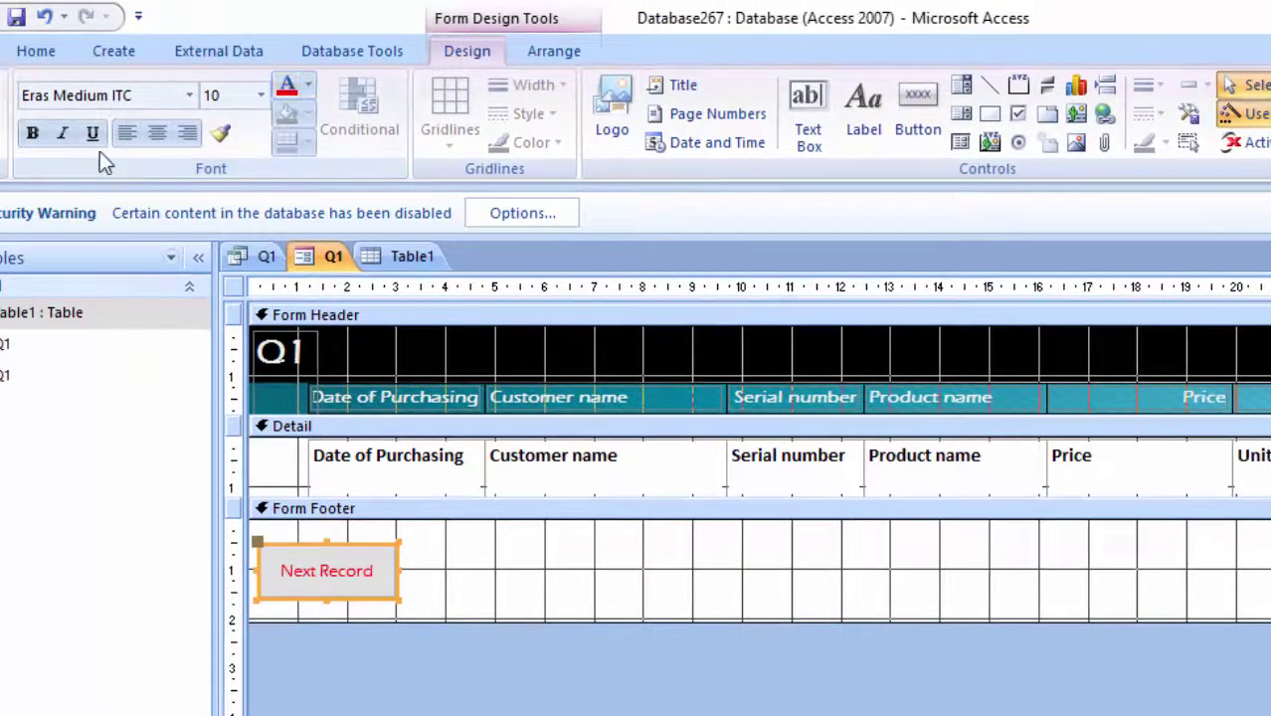
left_click(31, 134)
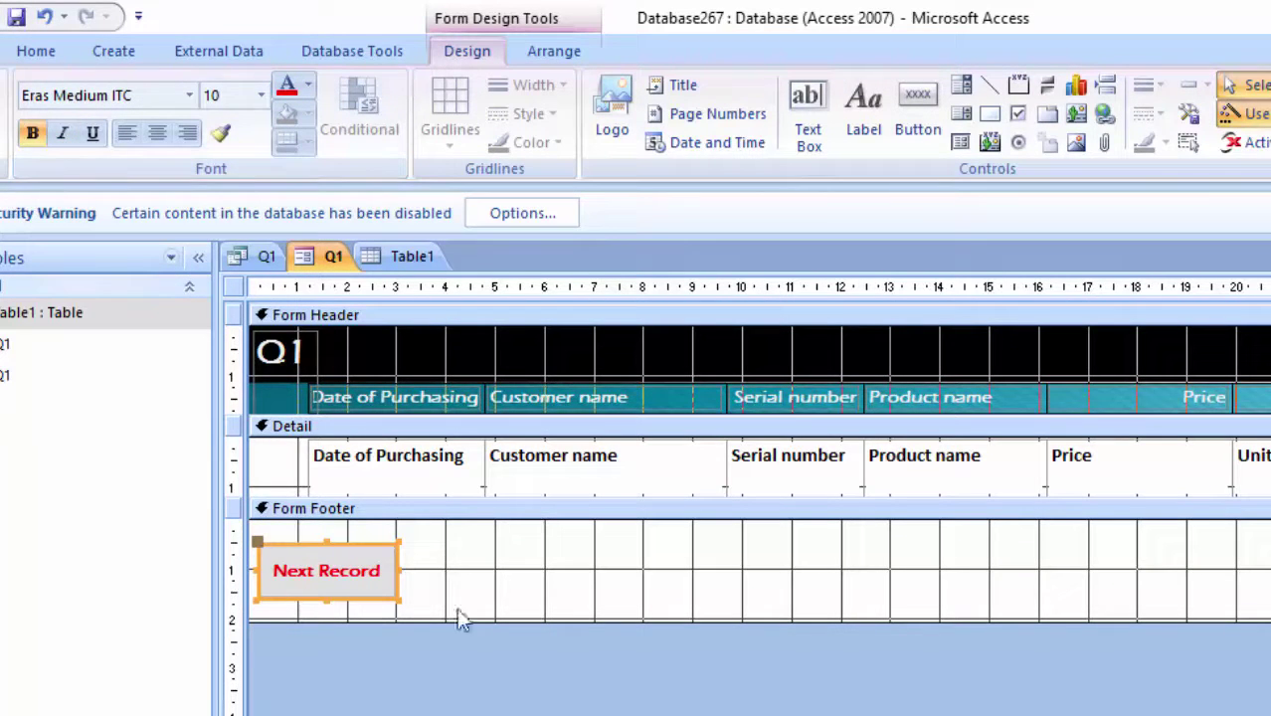
left_click(376, 641)
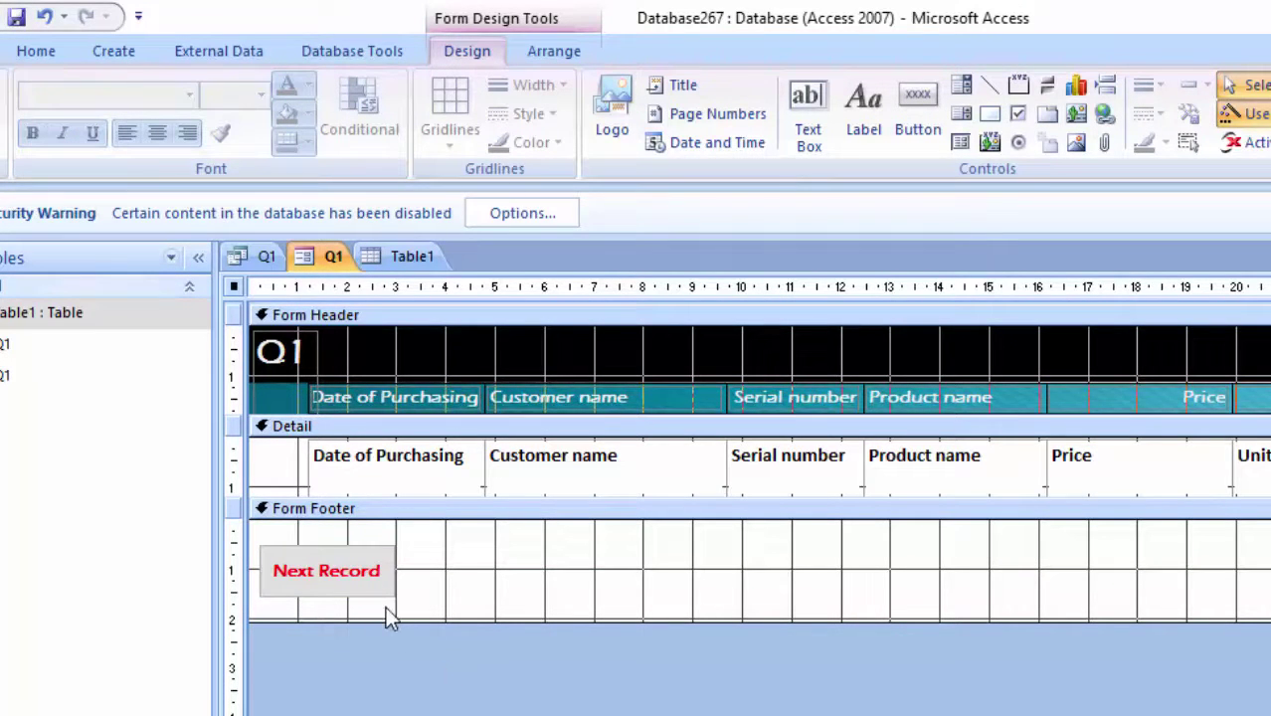
- Draw a second footer button set to Record Operations > Add New Record with a text caption
left_click(917, 114)
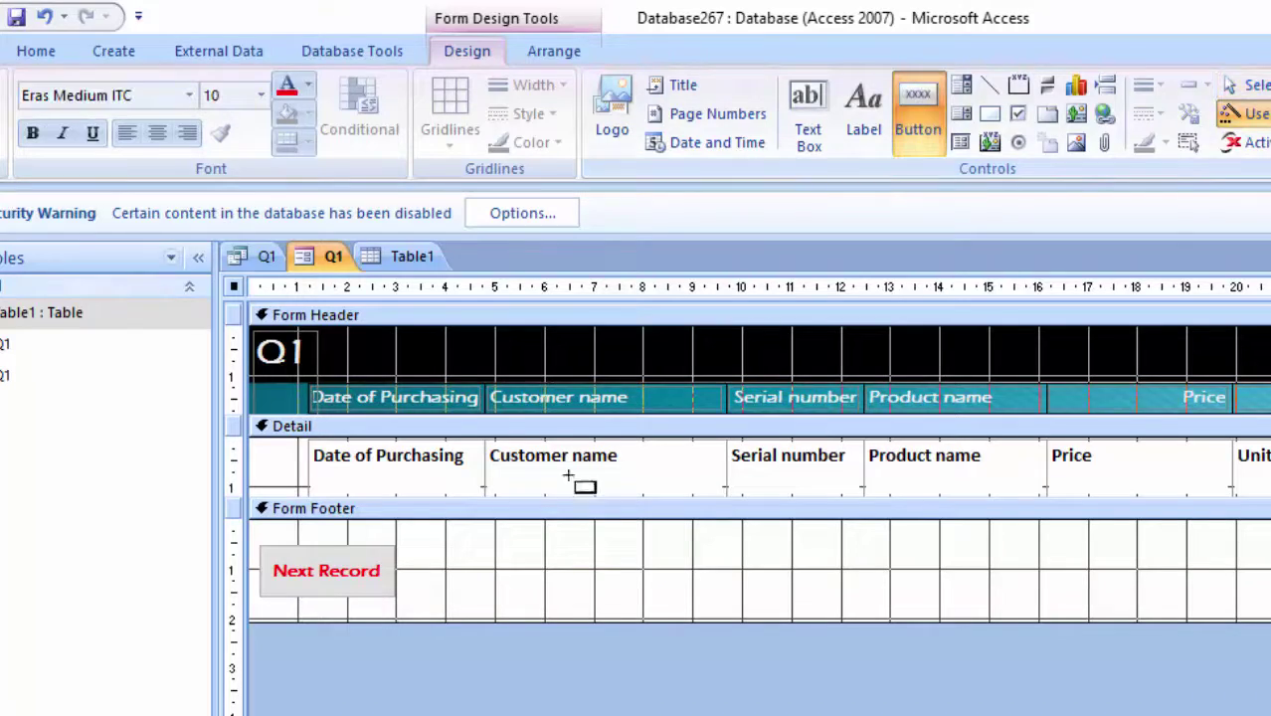
left_click_drag(430, 541, 605, 604)
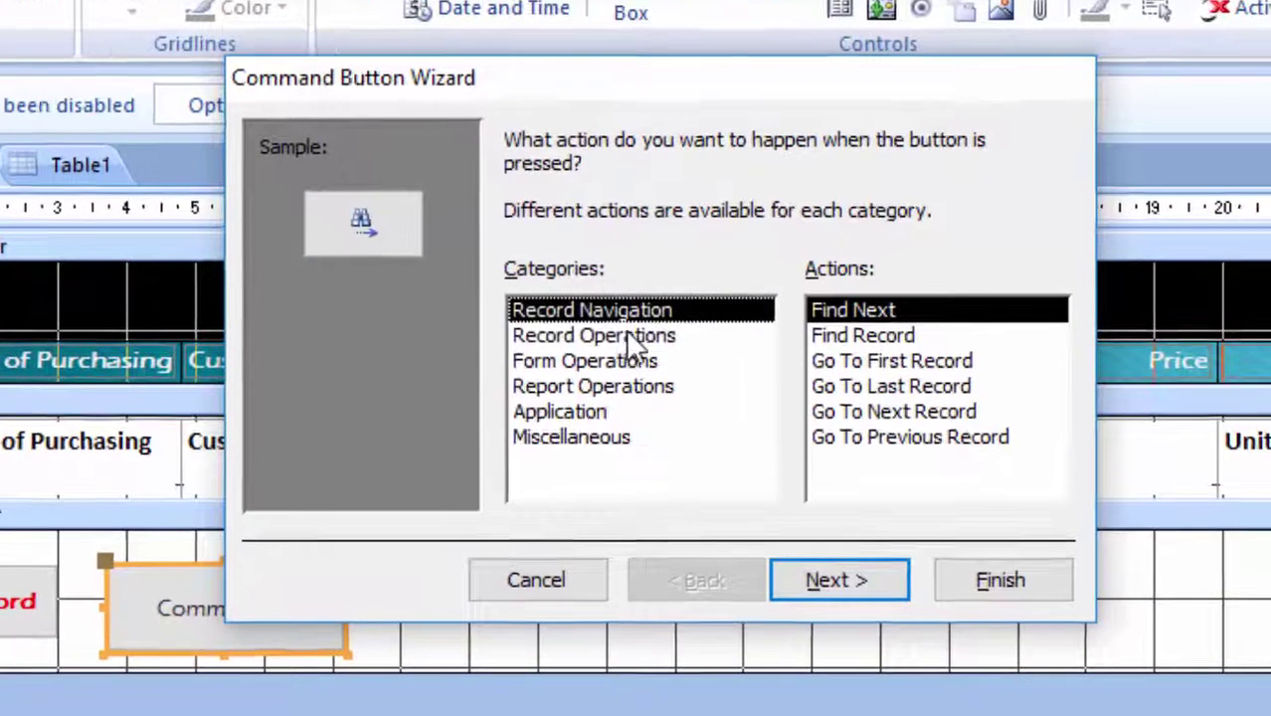
left_click(629, 337)
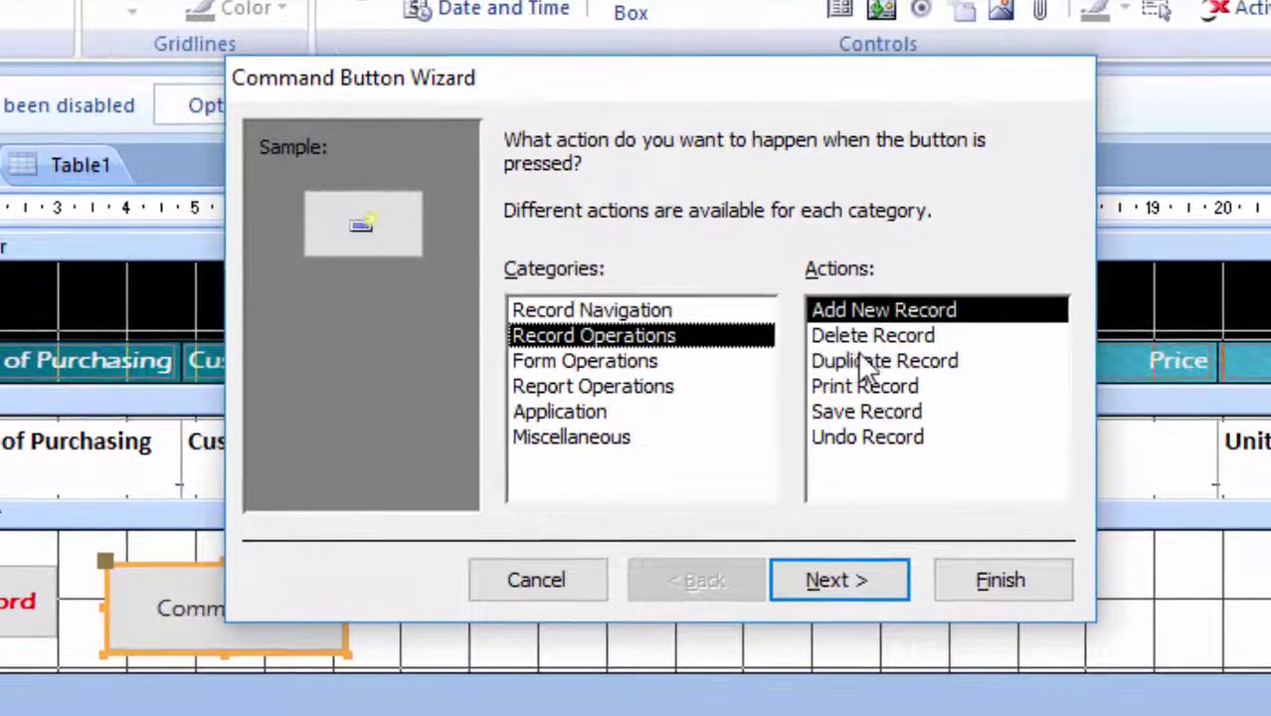
left_click(831, 580)
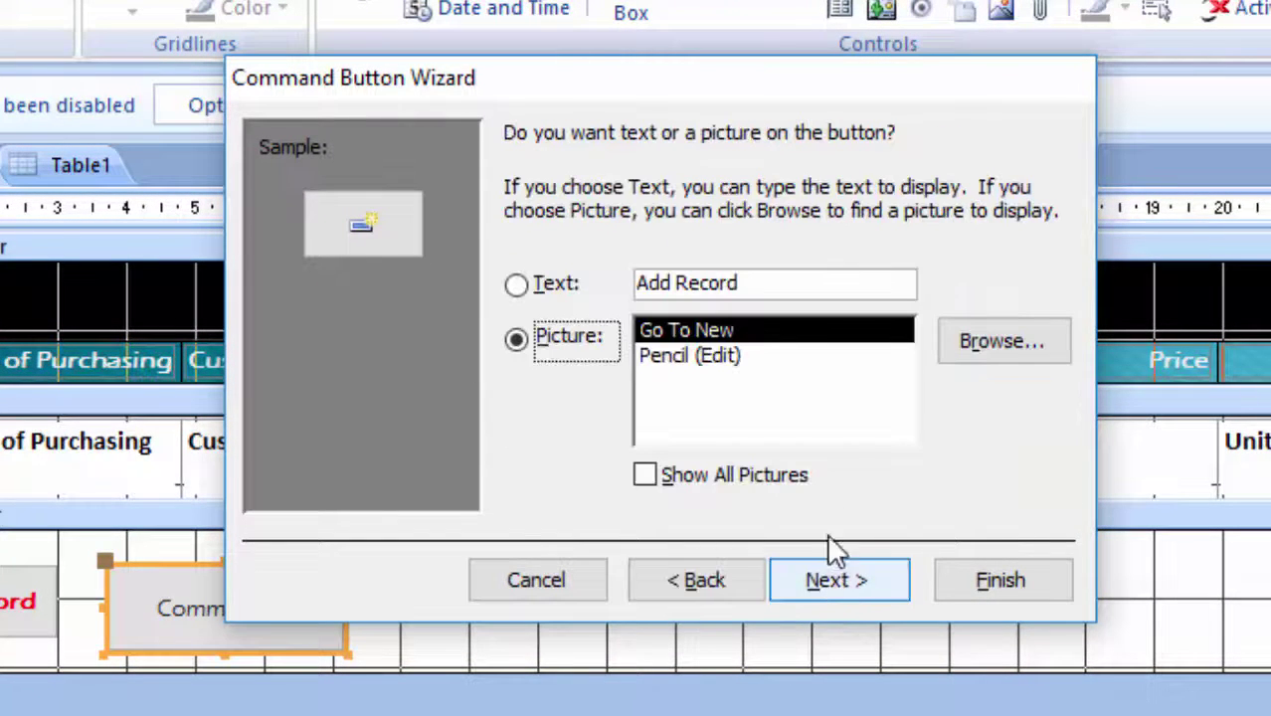
left_click(515, 285)
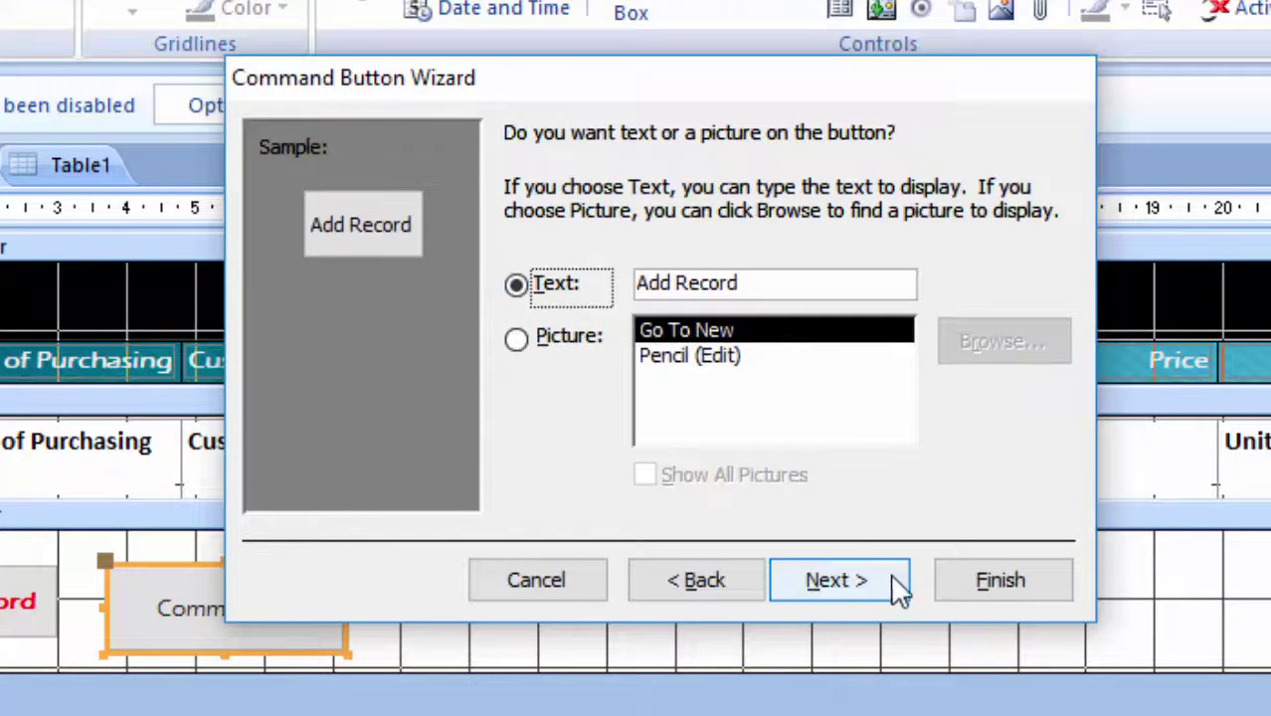
left_click(845, 581)
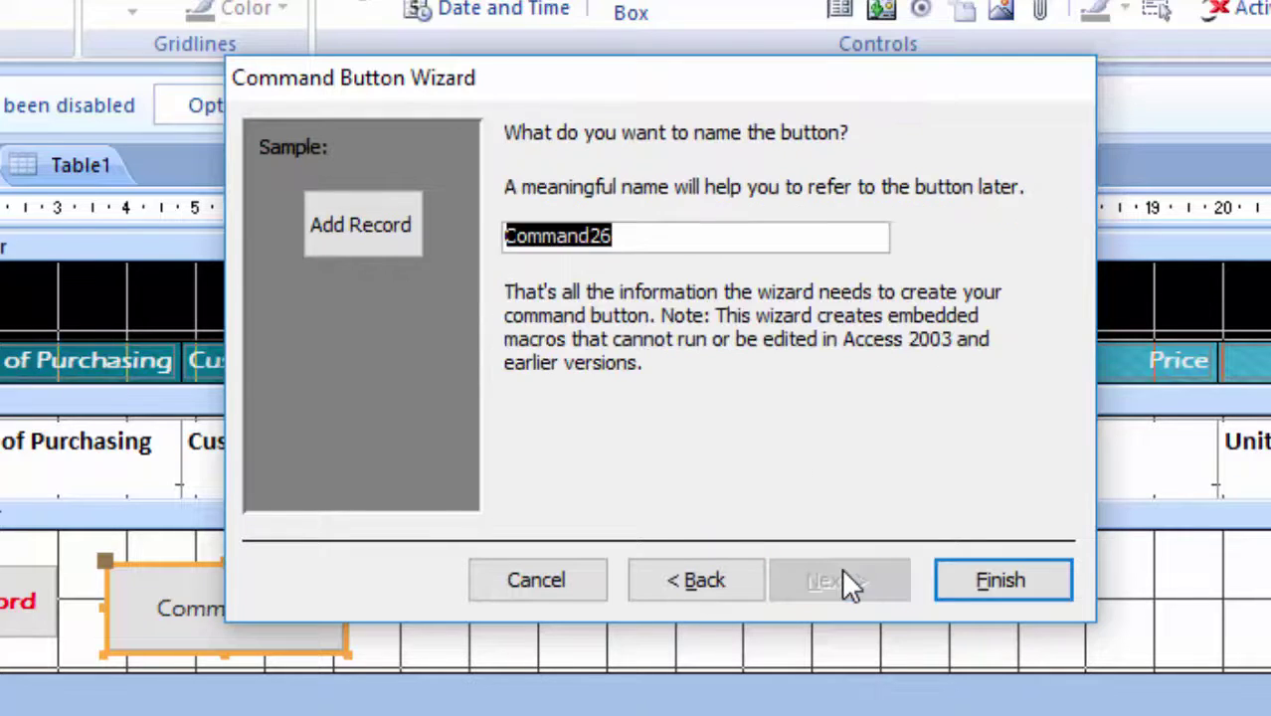
left_click(1000, 582)
- Bold the Add Record caption and resize the button so it fits on one line
mouse_move(255, 605)
left_mouse_down()
mouse_move(260, 631)
mouse_move(74, 590)
left_mouse_up()
left_click(239, 602)
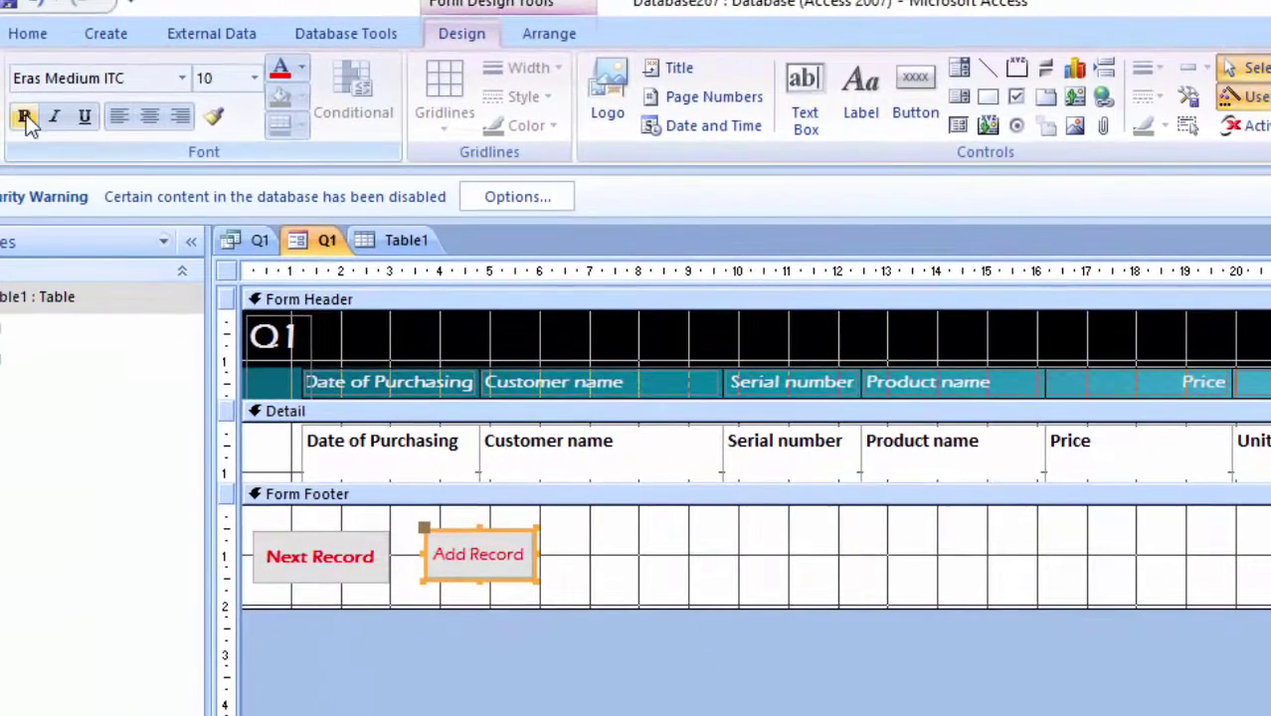
left_click(25, 117)
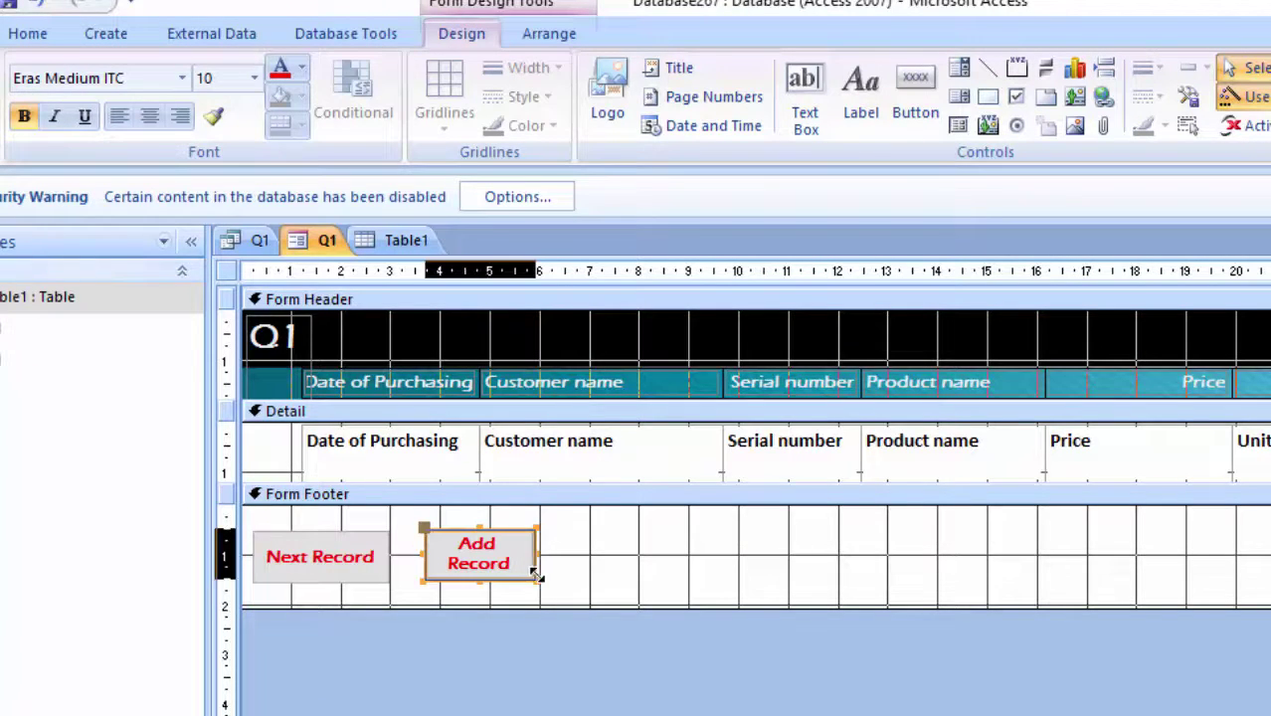
left_click_drag(536, 576, 560, 571)
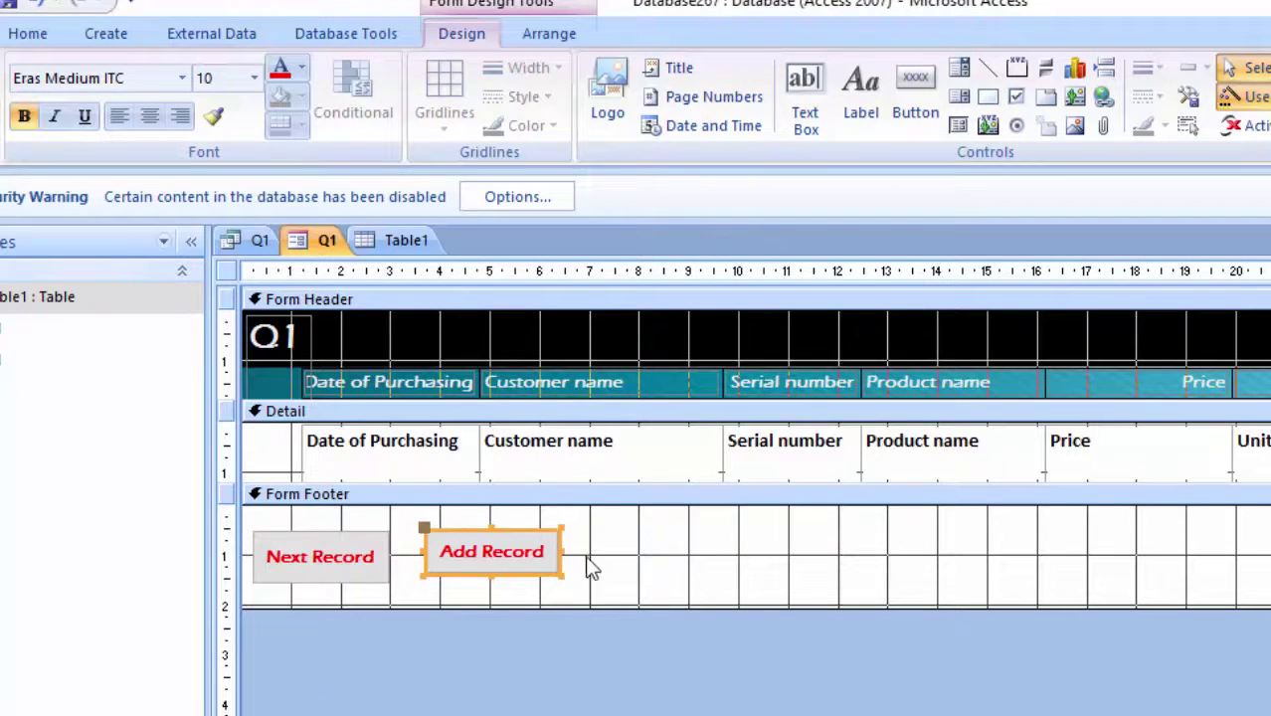
left_click(524, 686)
left_click(538, 559)
left_click_drag(546, 581, 545, 587)
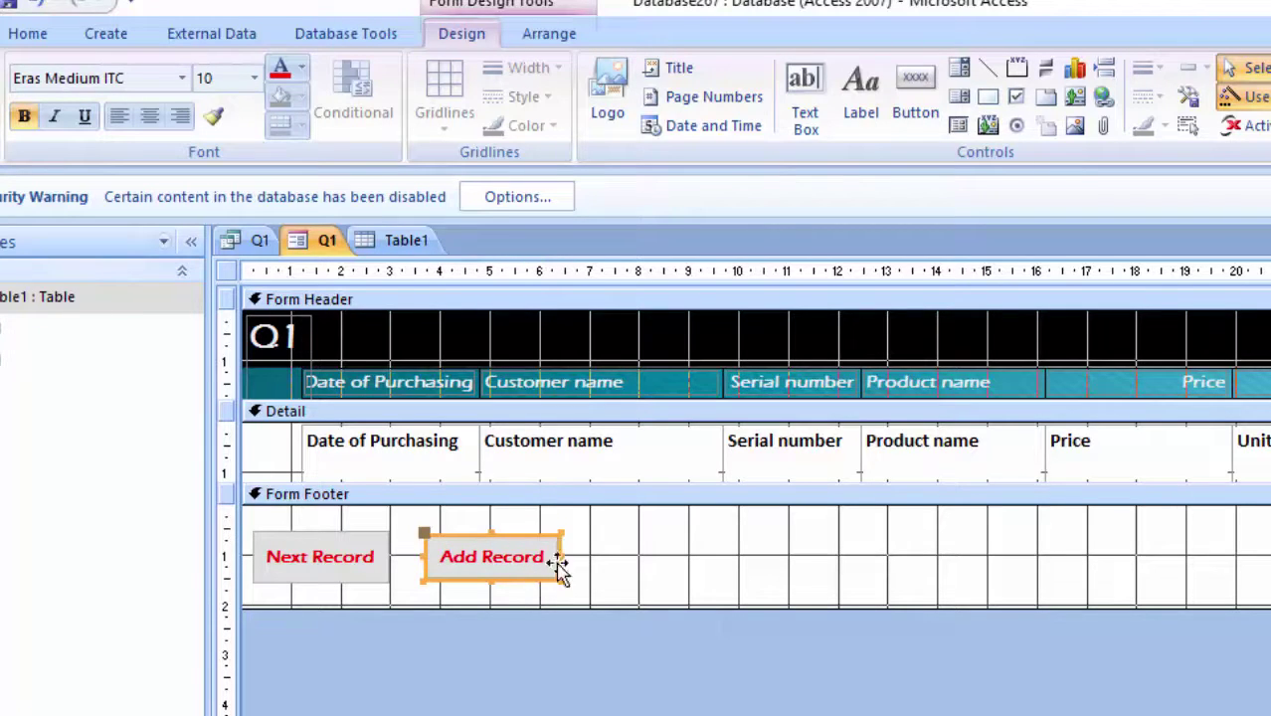
left_click(559, 529)
left_click(562, 574)
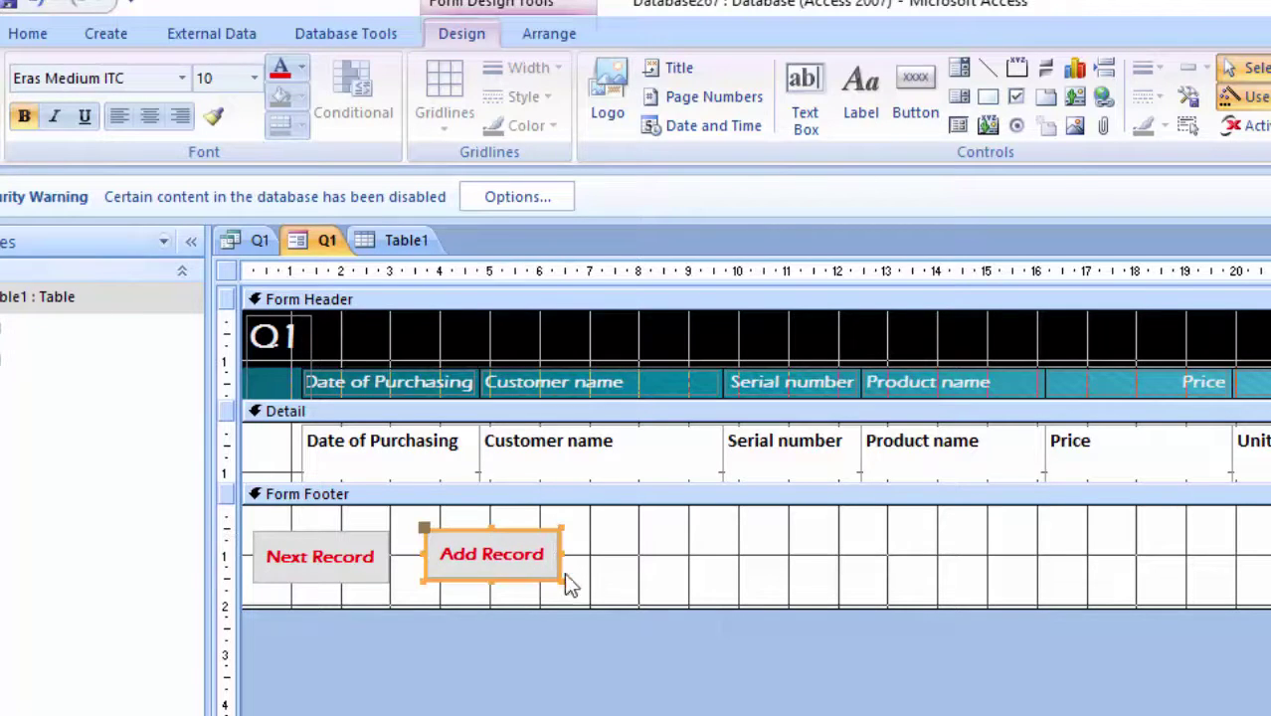
left_click(474, 662)
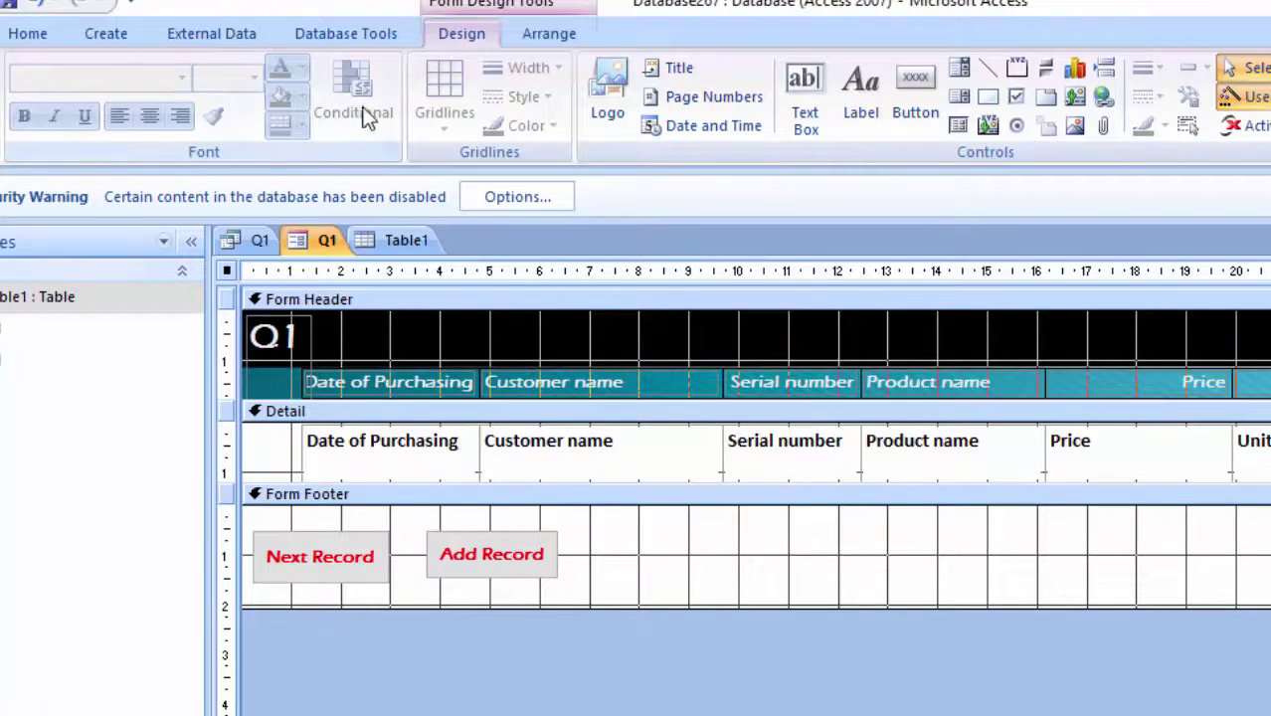
- Draw a trial command button in the footer and browse the wizard's Report Operations actions
left_click(912, 90)
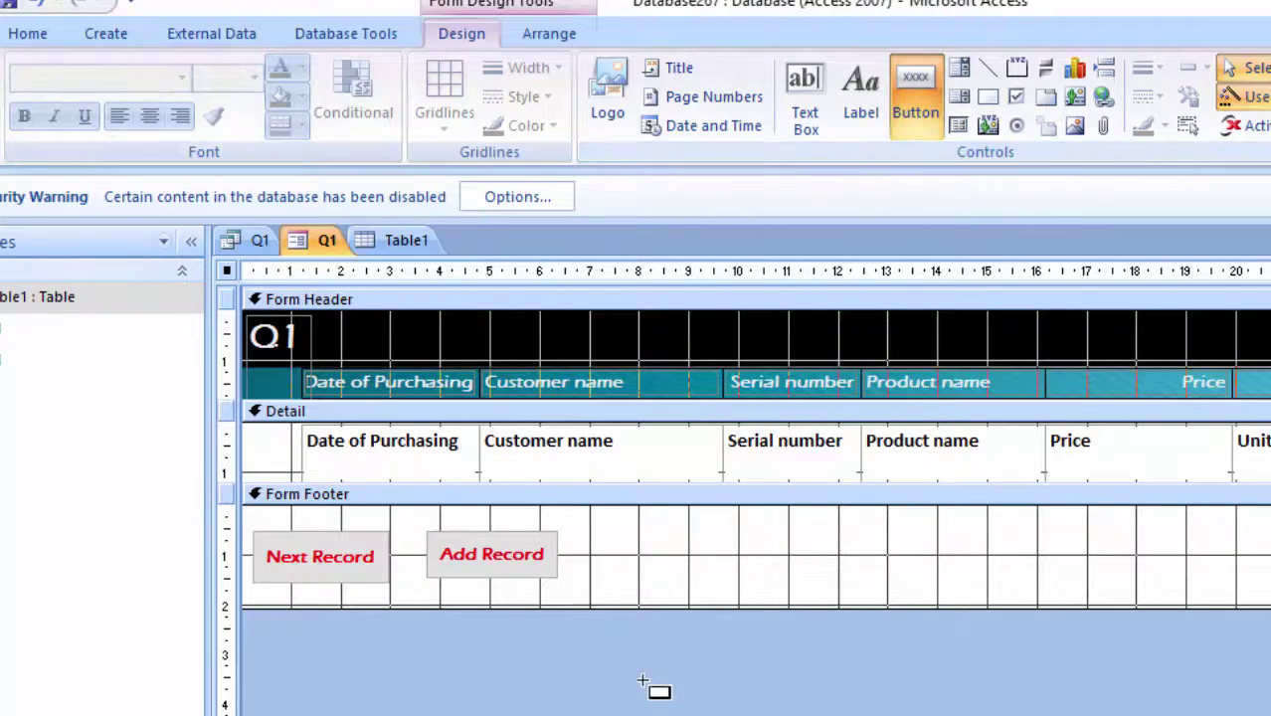
left_click_drag(588, 530, 725, 590)
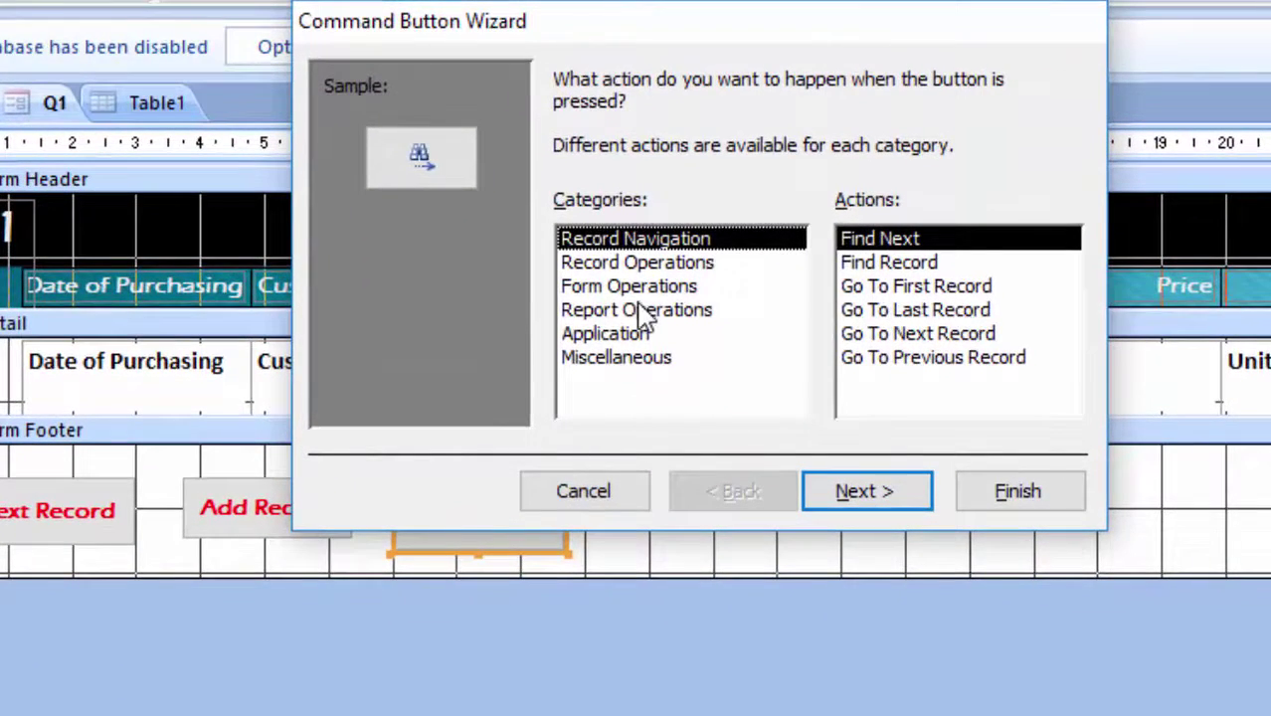
left_click(641, 311)
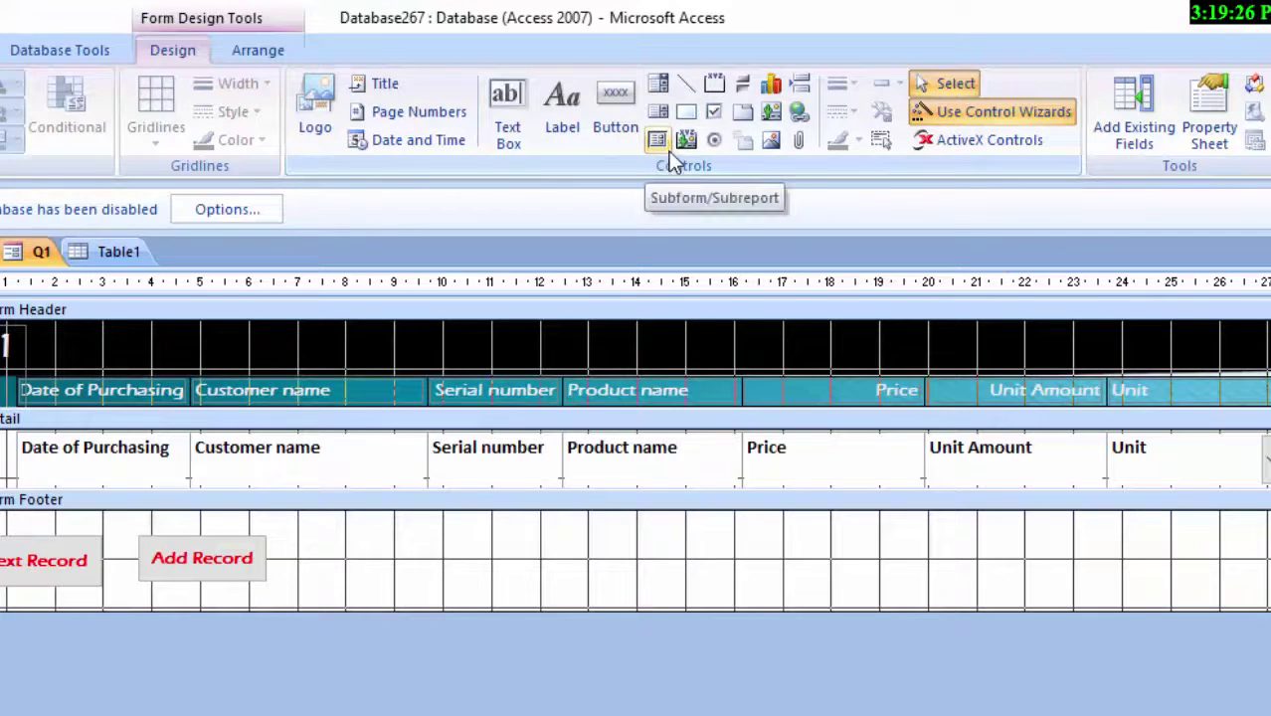
- Create a text-captioned Quit App button after Add Record that quits the application
left_click(609, 95)
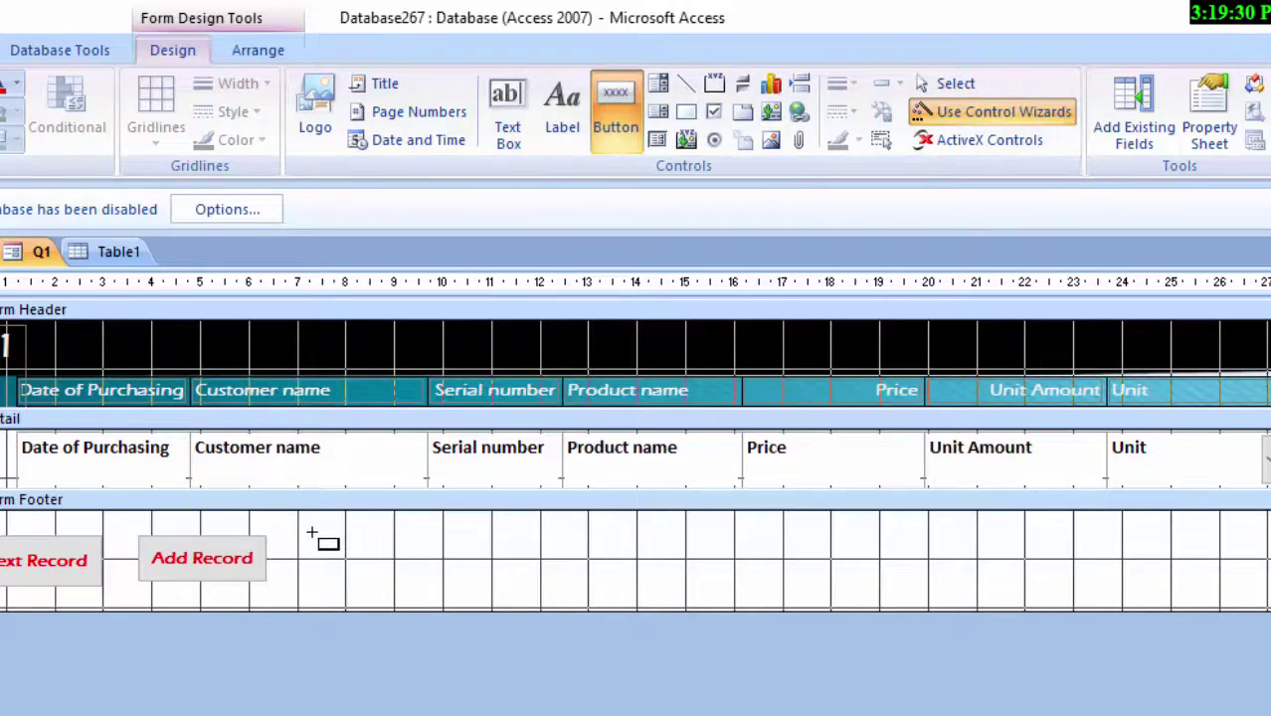
left_click_drag(311, 534, 434, 587)
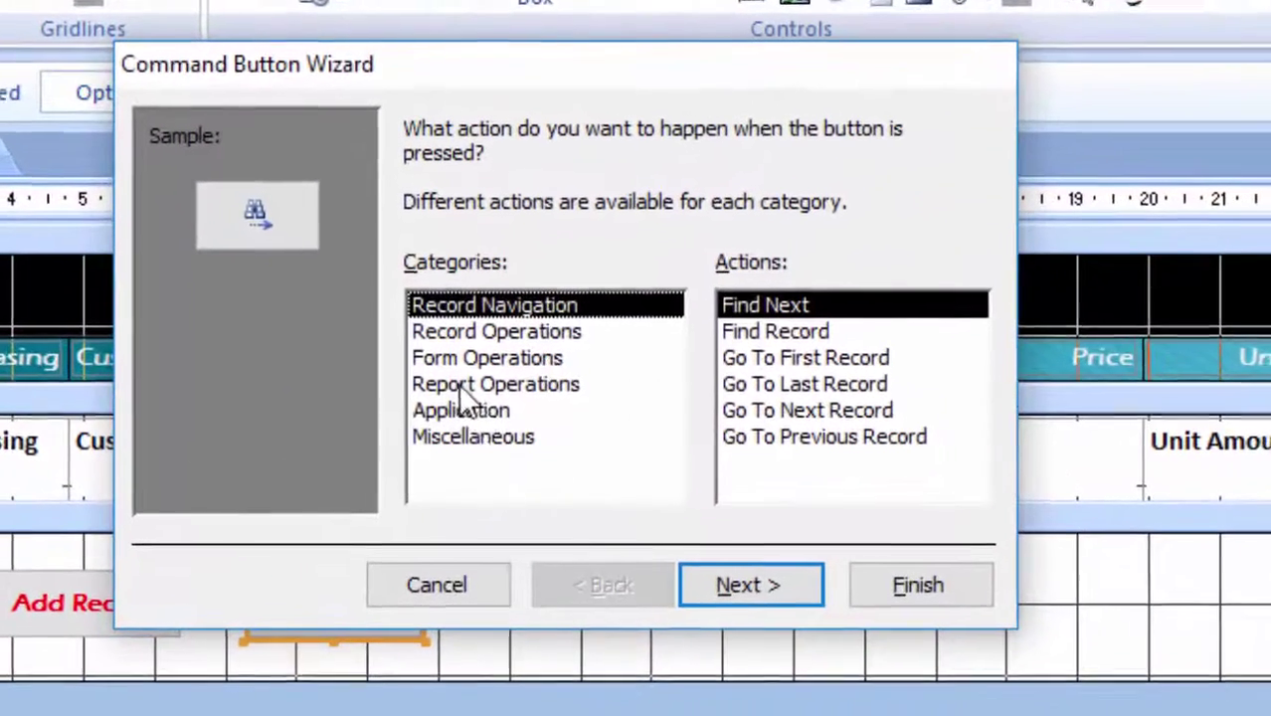
left_click(466, 425)
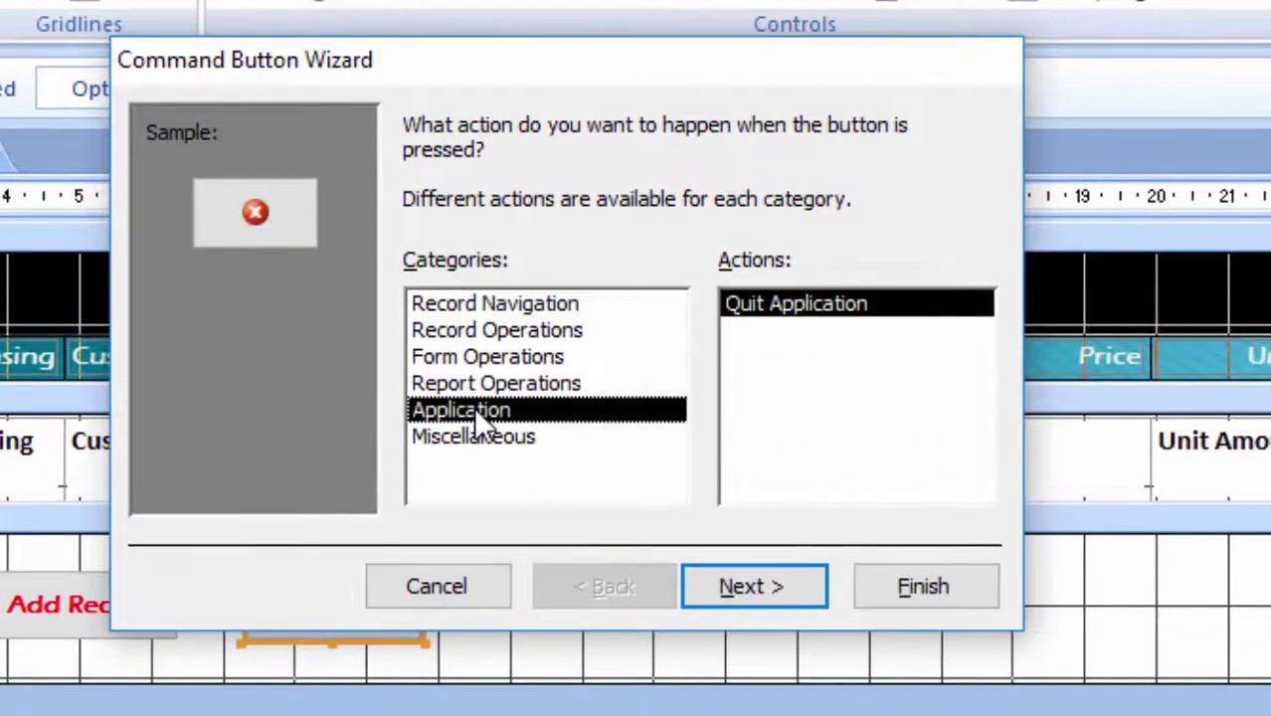
left_click(746, 587)
left_click(414, 278)
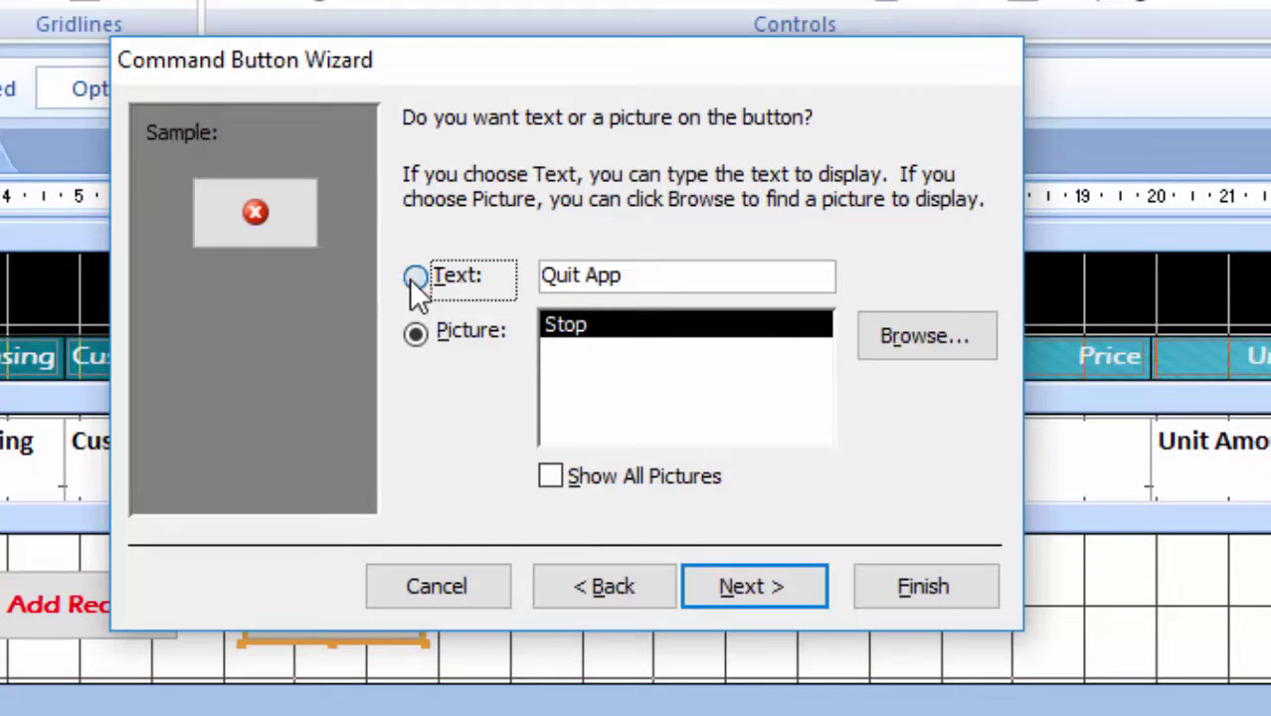
left_click(772, 584)
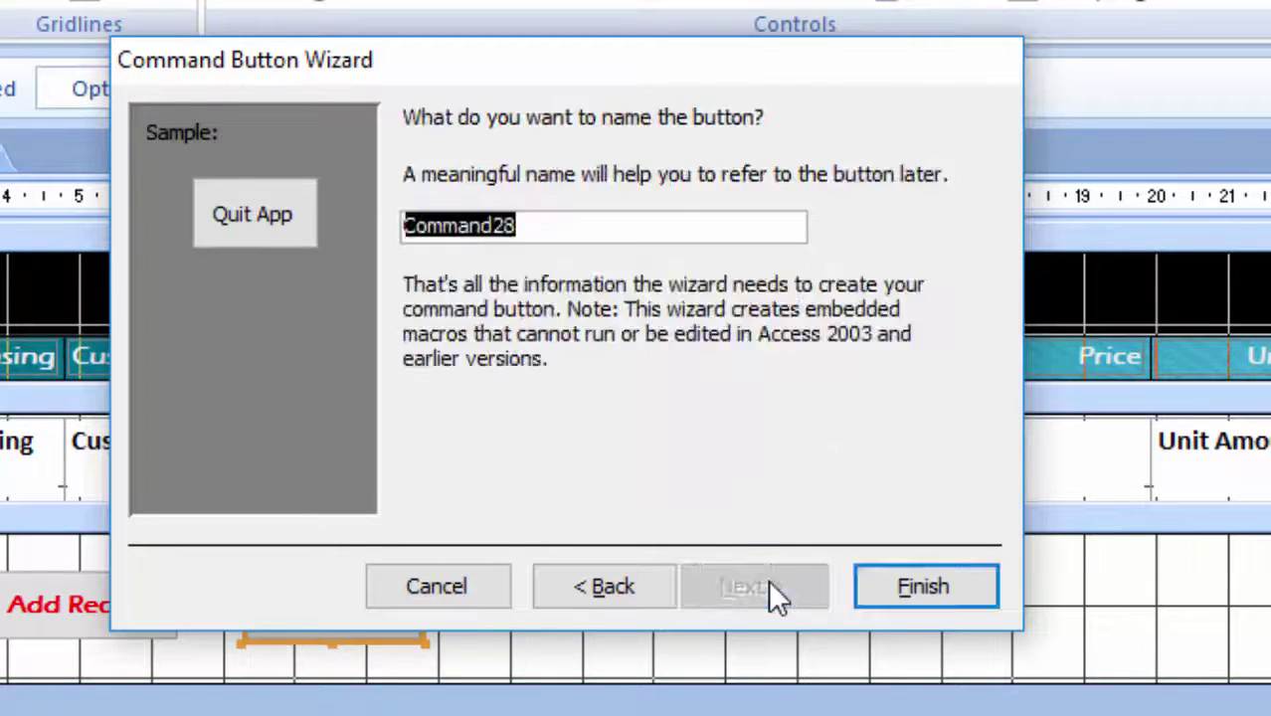
left_click(965, 580)
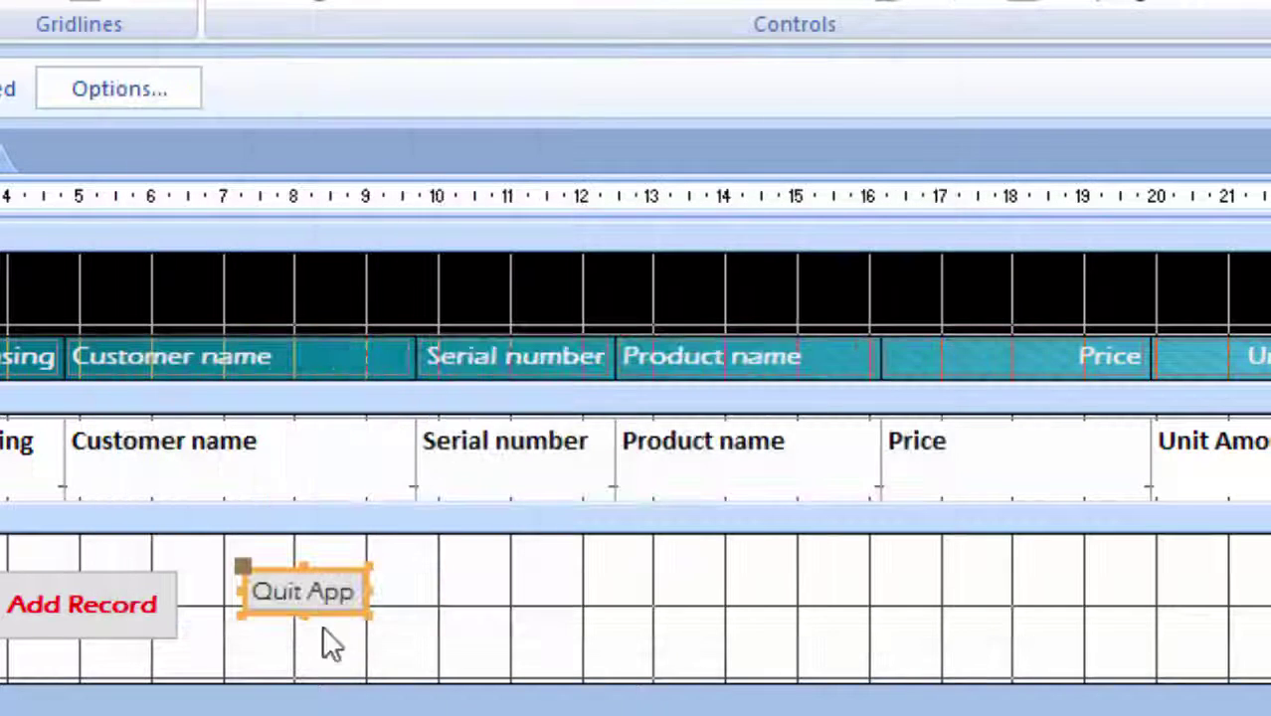
- Enlarge the Quit App button and make its caption bold and red
left_click_drag(367, 606, 388, 633)
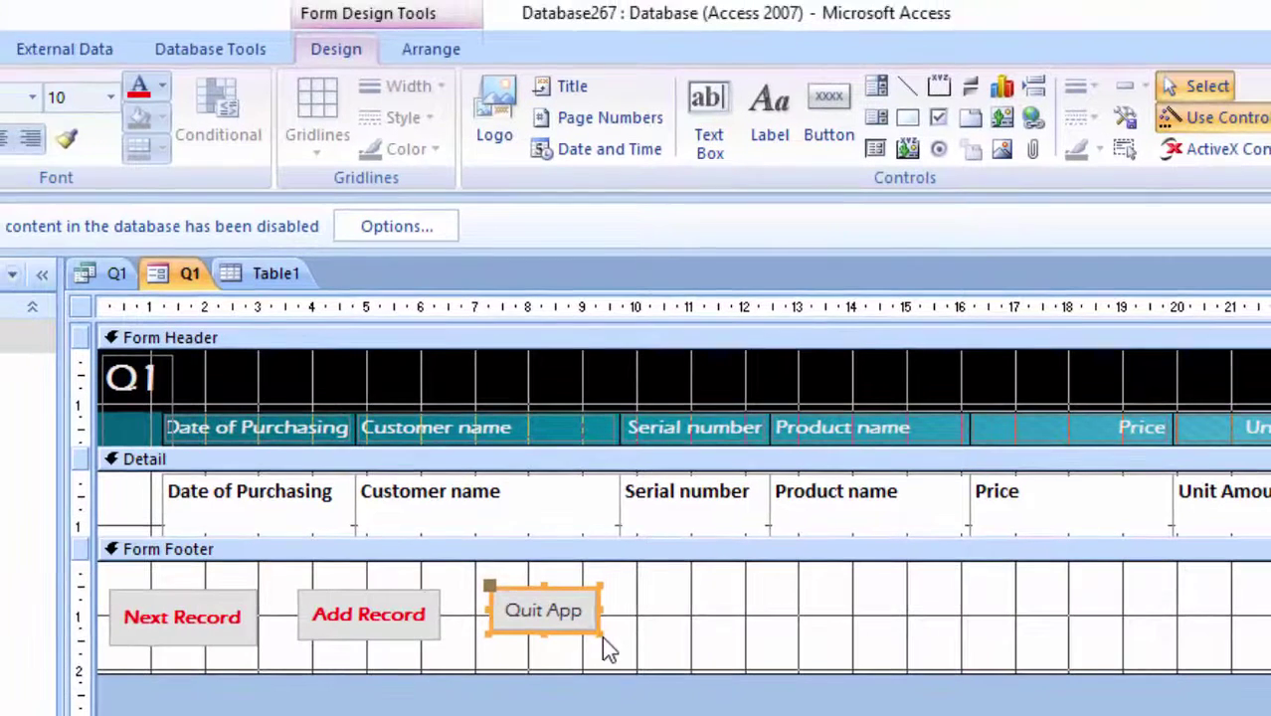
left_click_drag(598, 633, 614, 638)
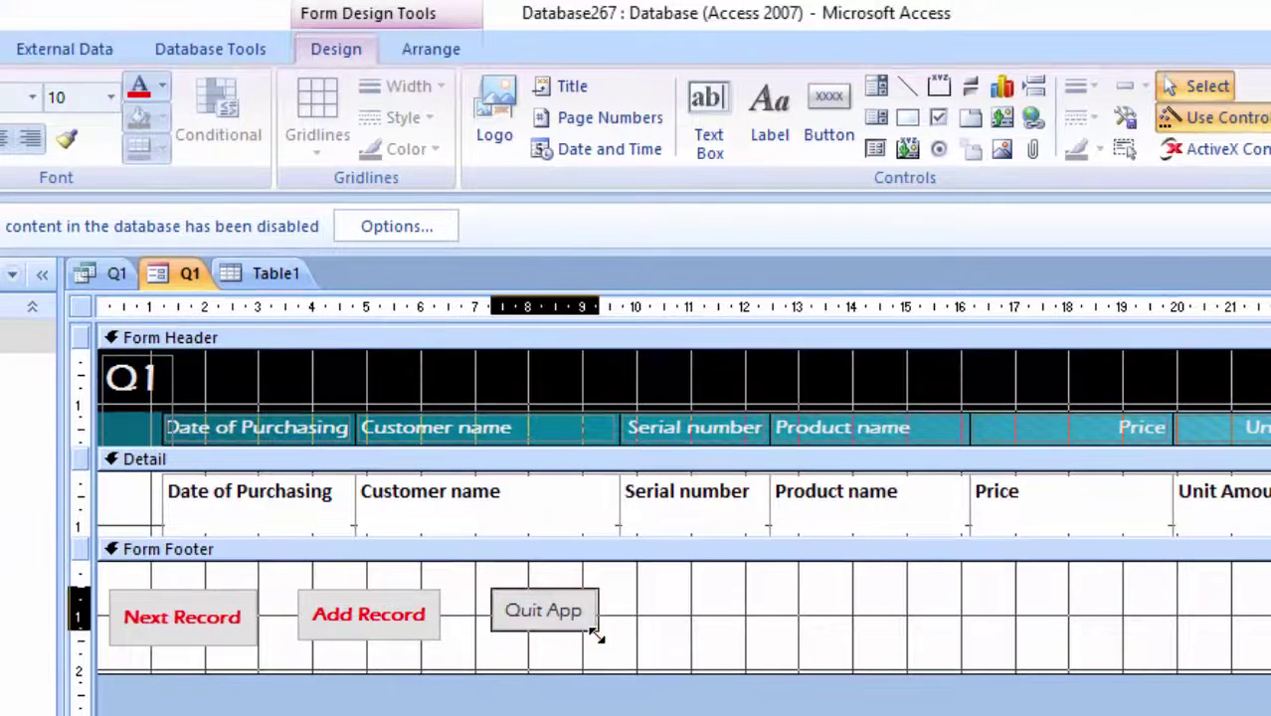
left_click(595, 613)
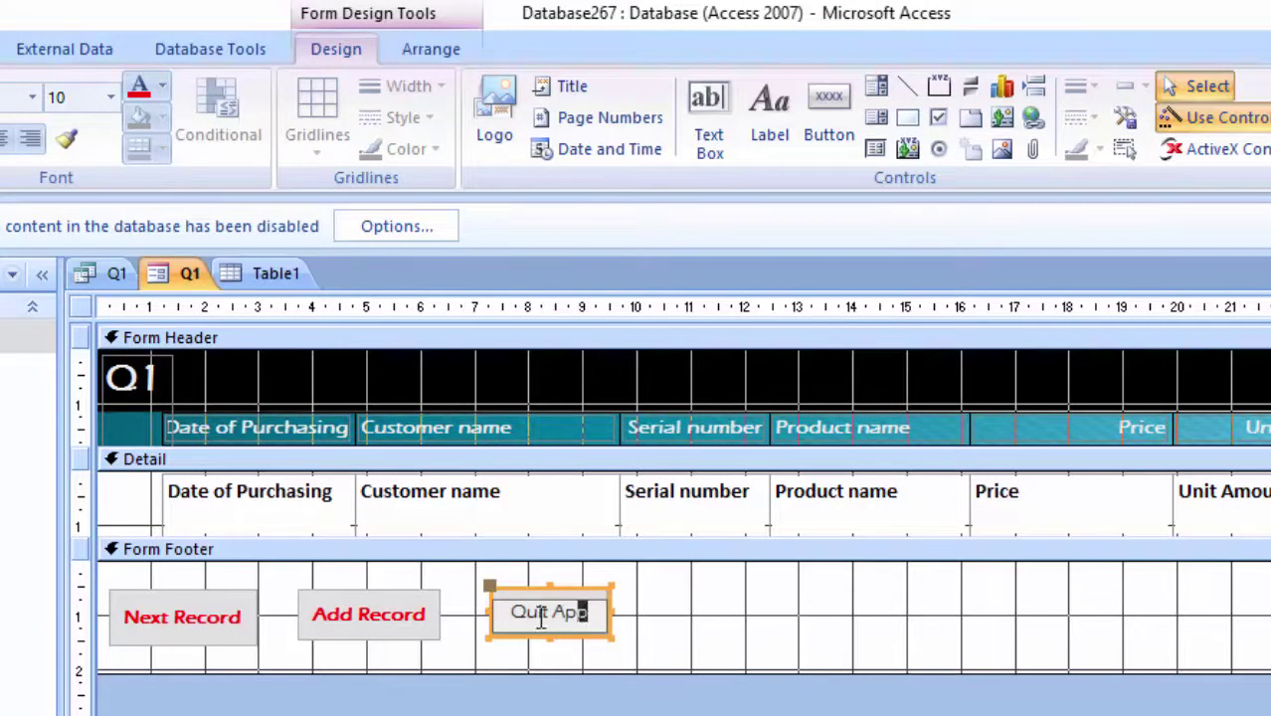
left_click(369, 629)
left_click(595, 618)
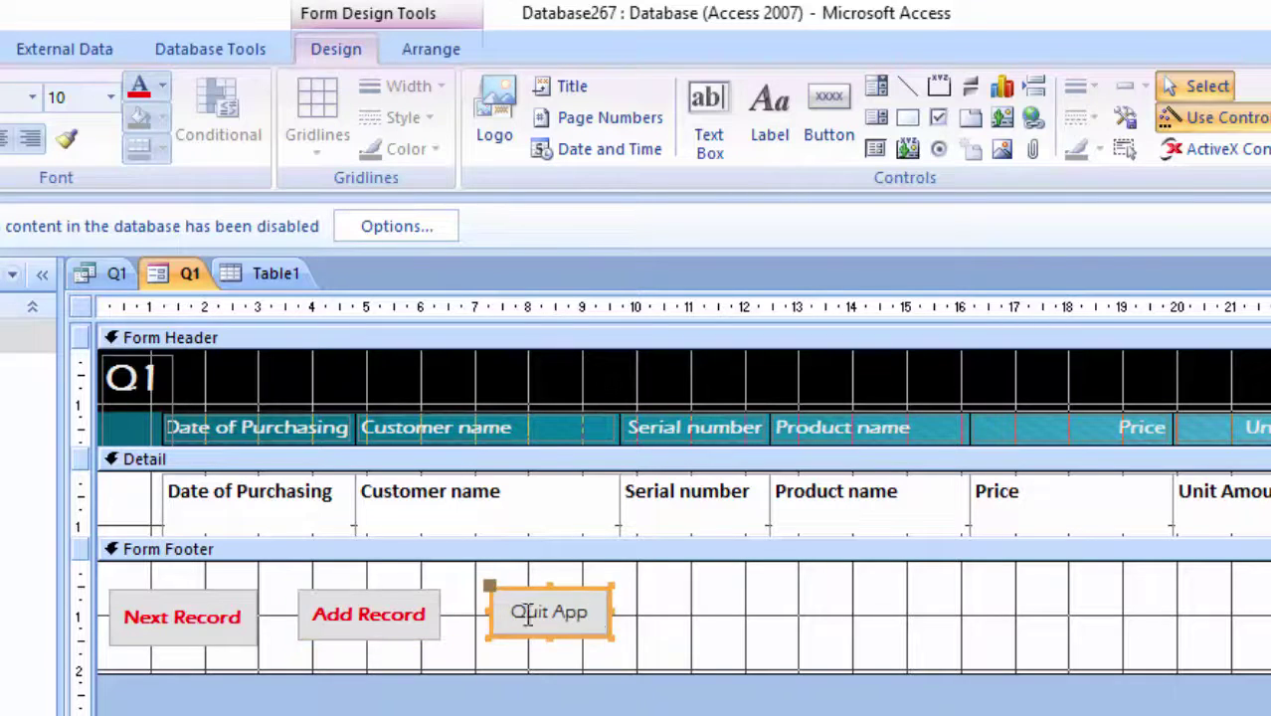
left_click(597, 611)
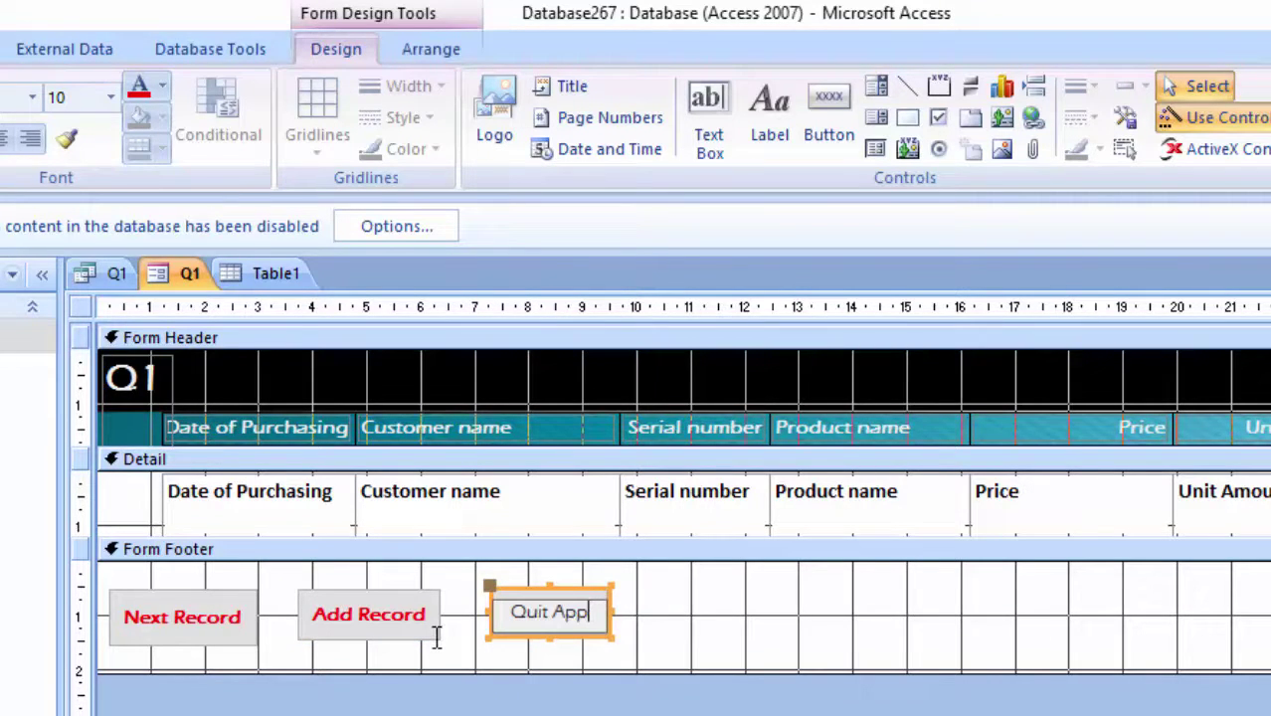
left_click(478, 617)
left_click(140, 90)
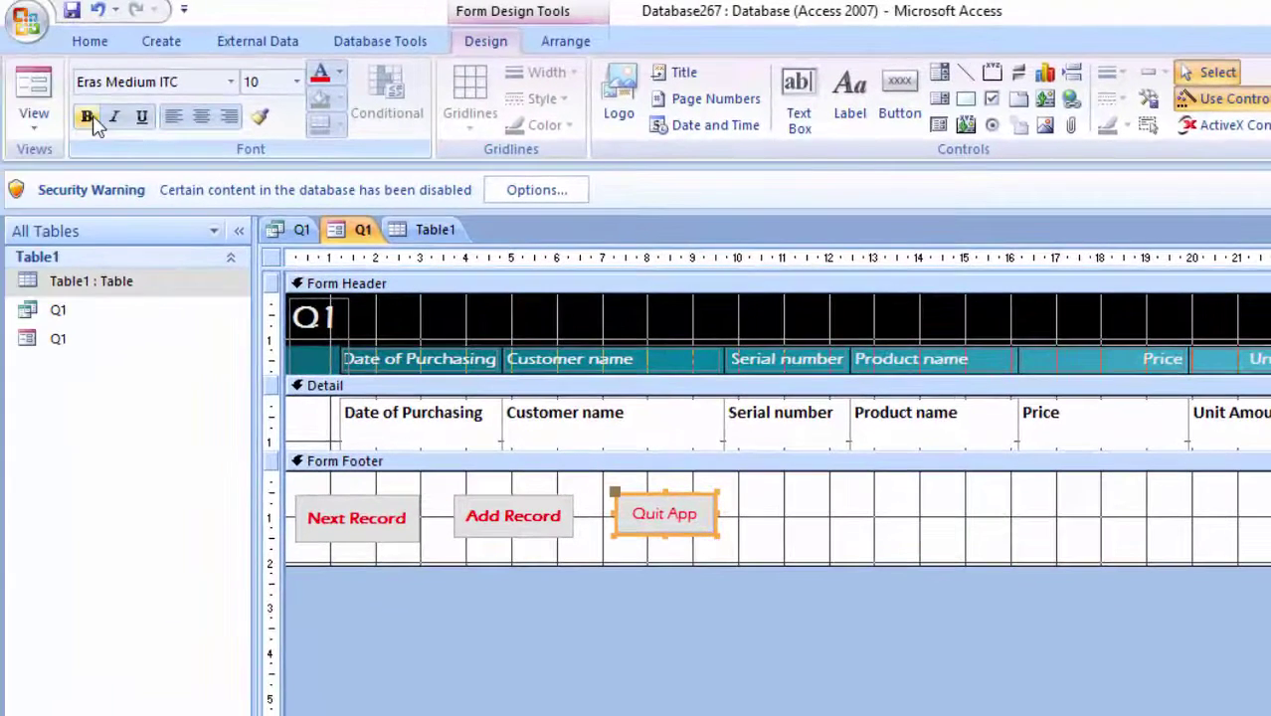
left_click(86, 117)
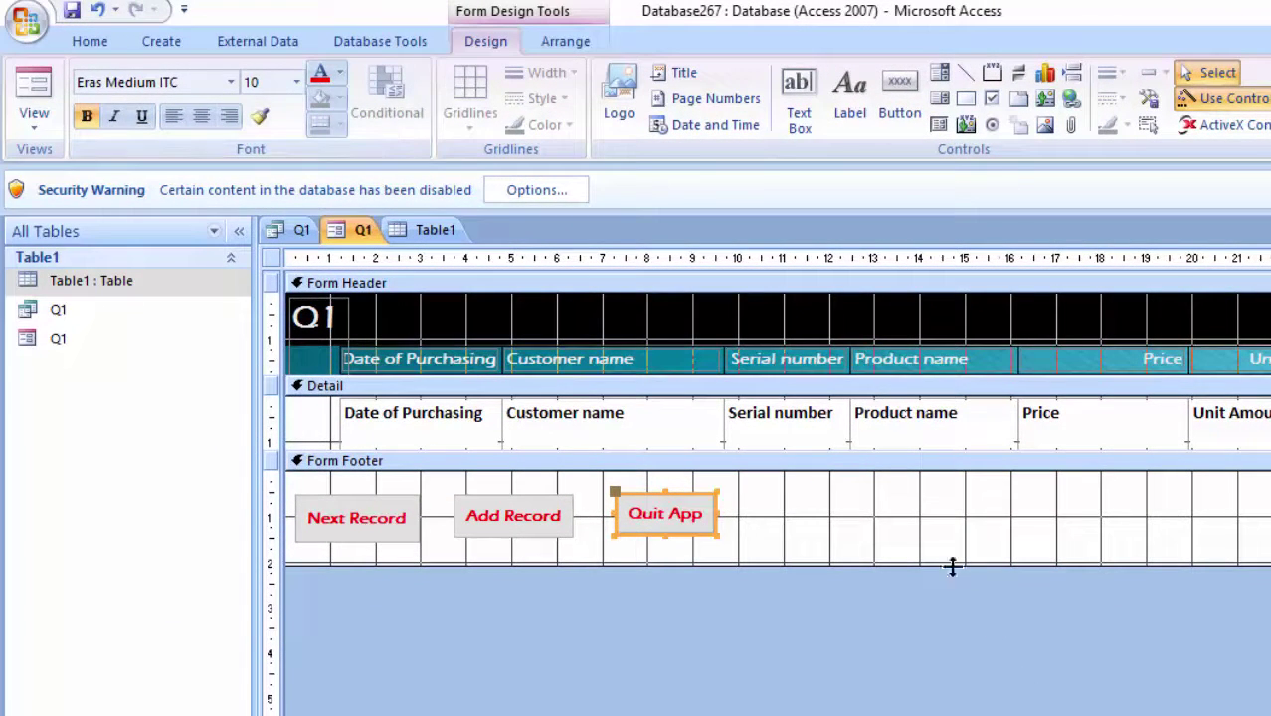
left_click(865, 677)
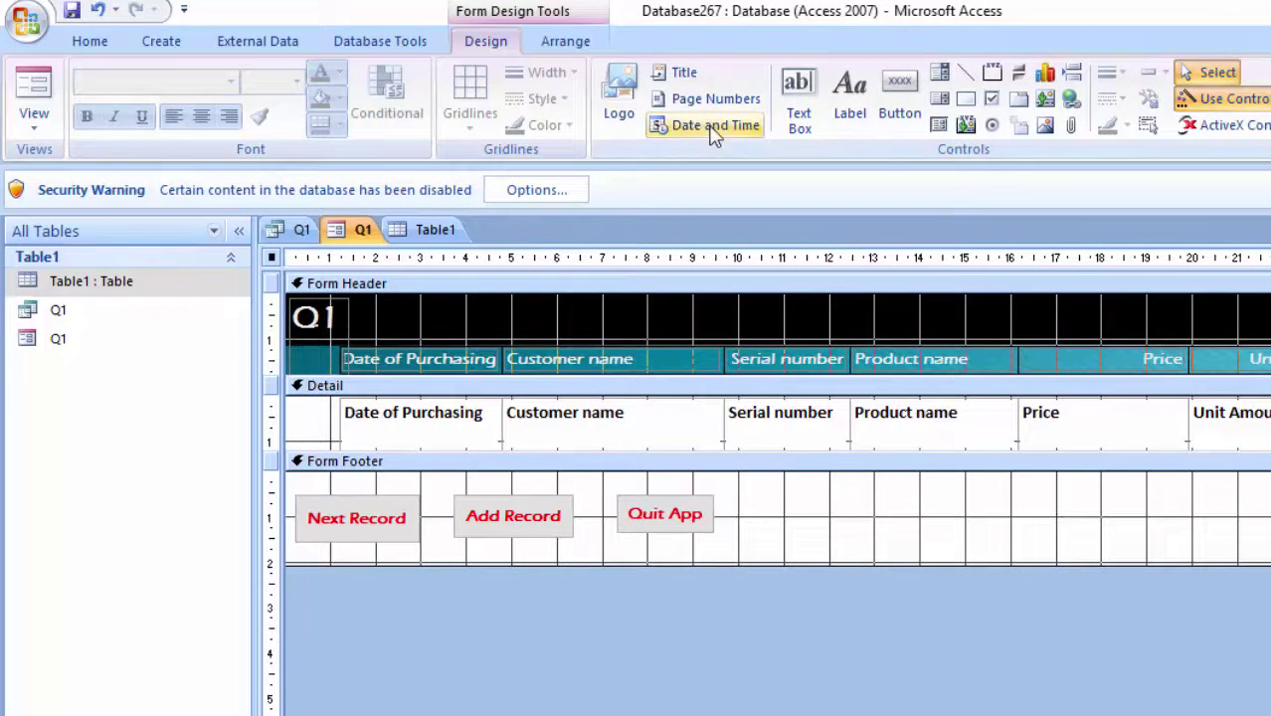
- Create a button beside Quit App that prints the current form, captioned 'Print Form'
left_click(891, 90)
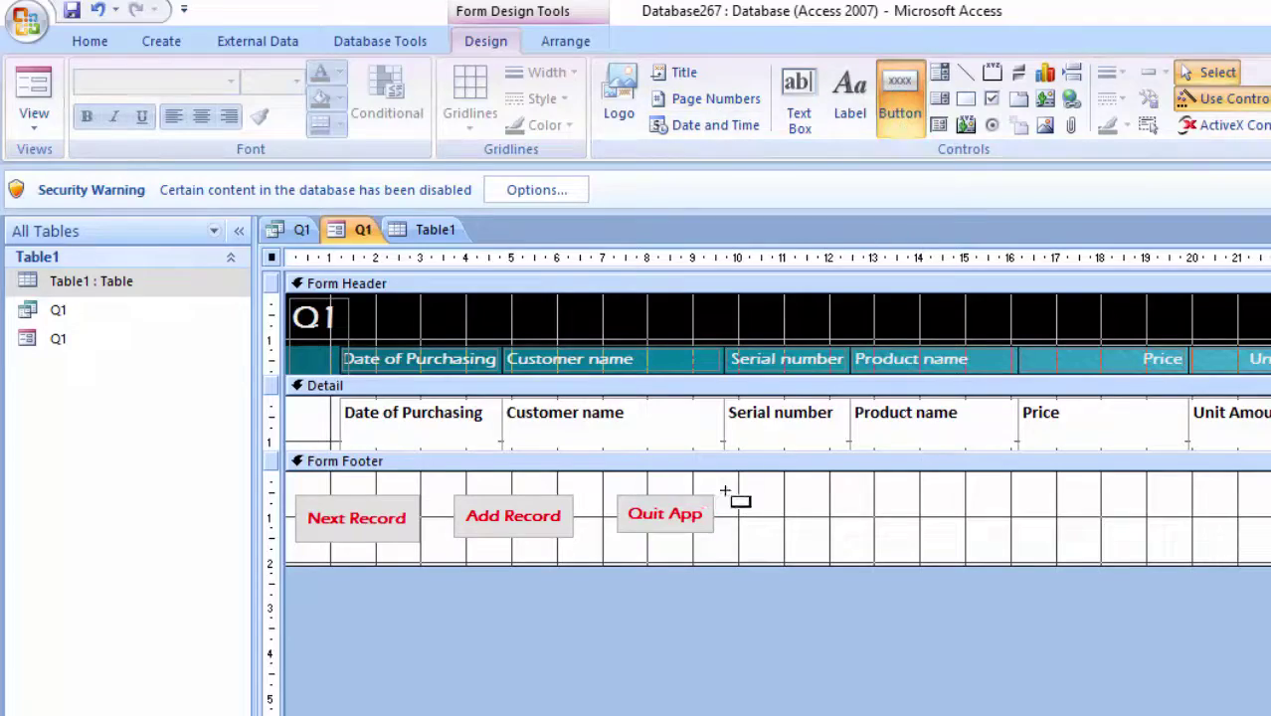
left_click_drag(752, 494, 861, 546)
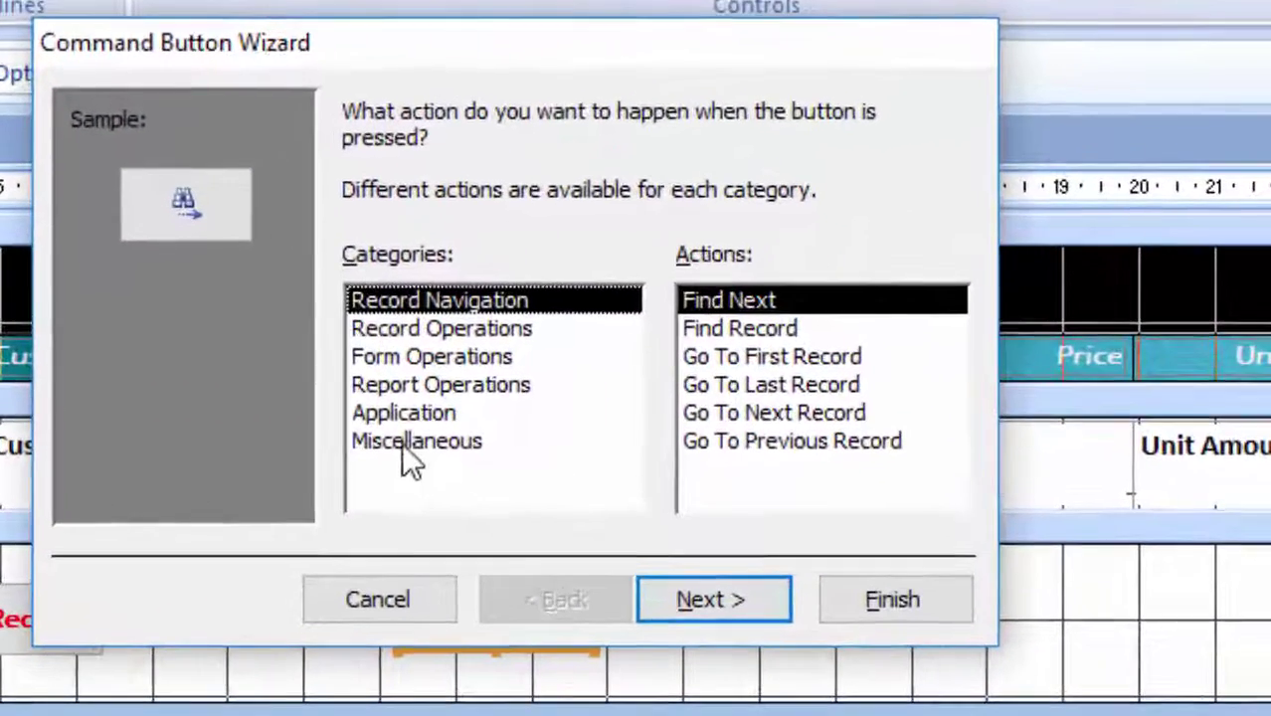
left_click(422, 361)
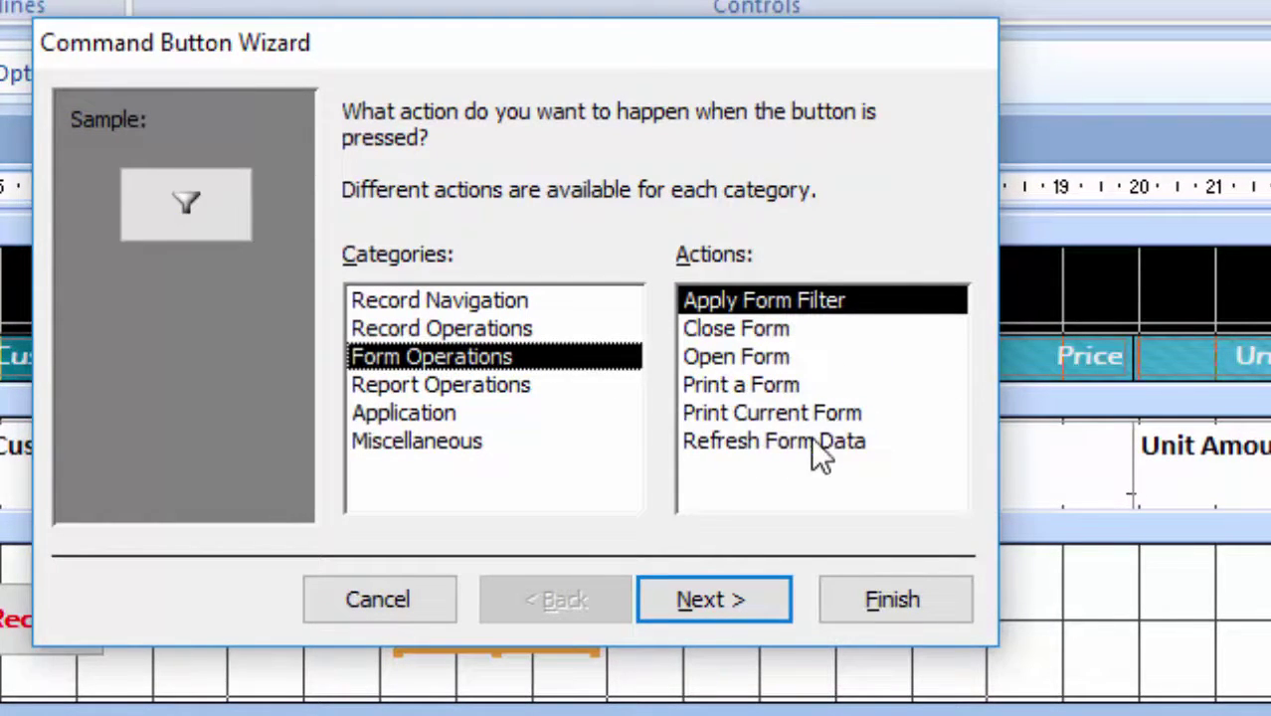
left_click(786, 416)
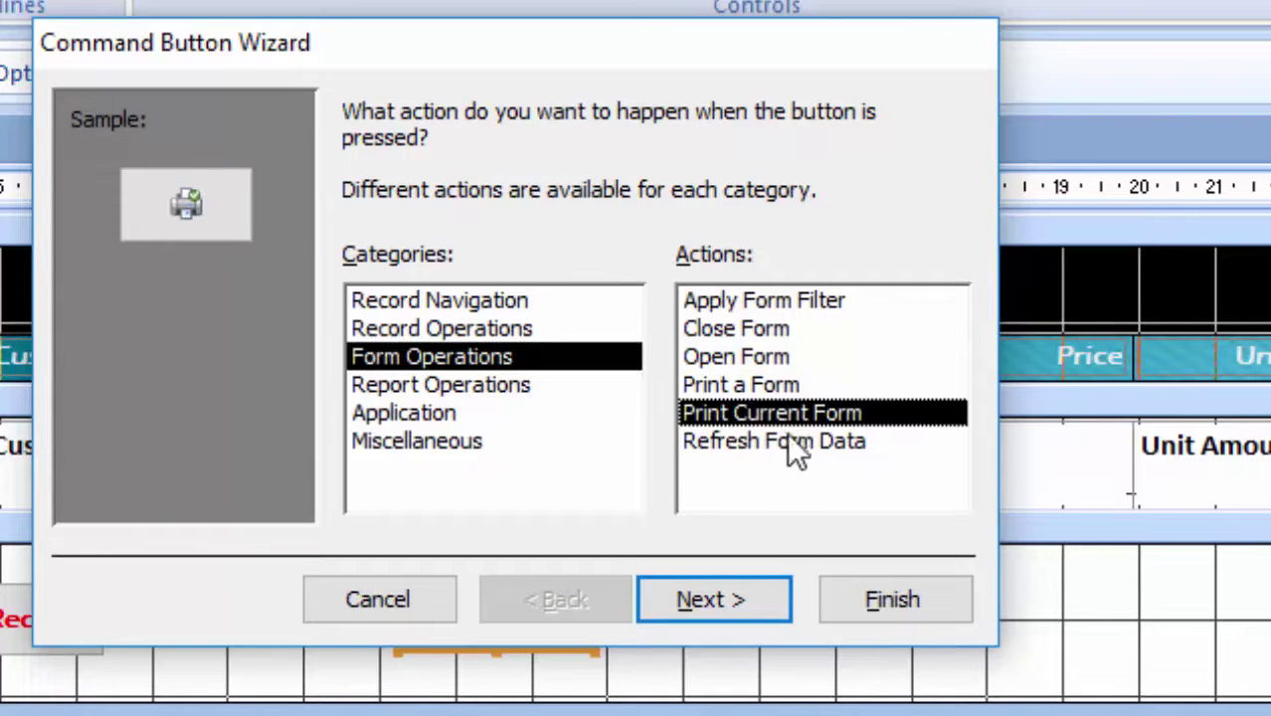
left_click(748, 603)
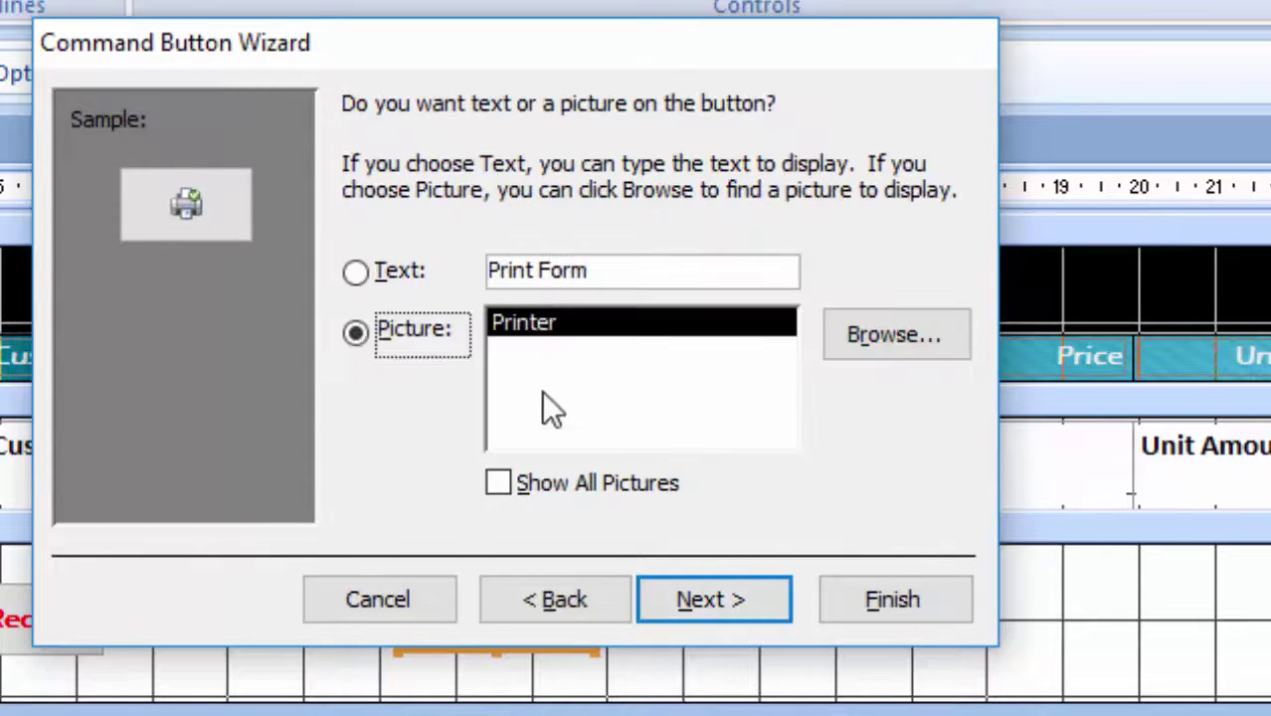
left_click(356, 273)
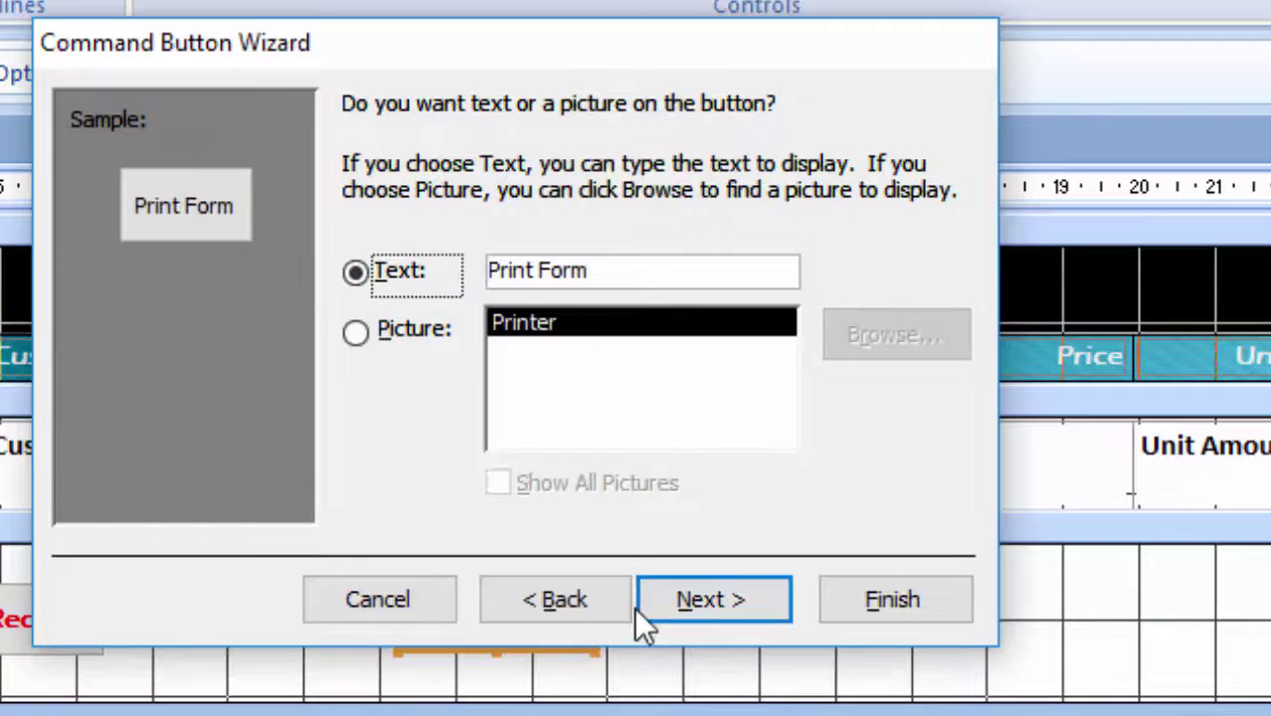
left_click(721, 583)
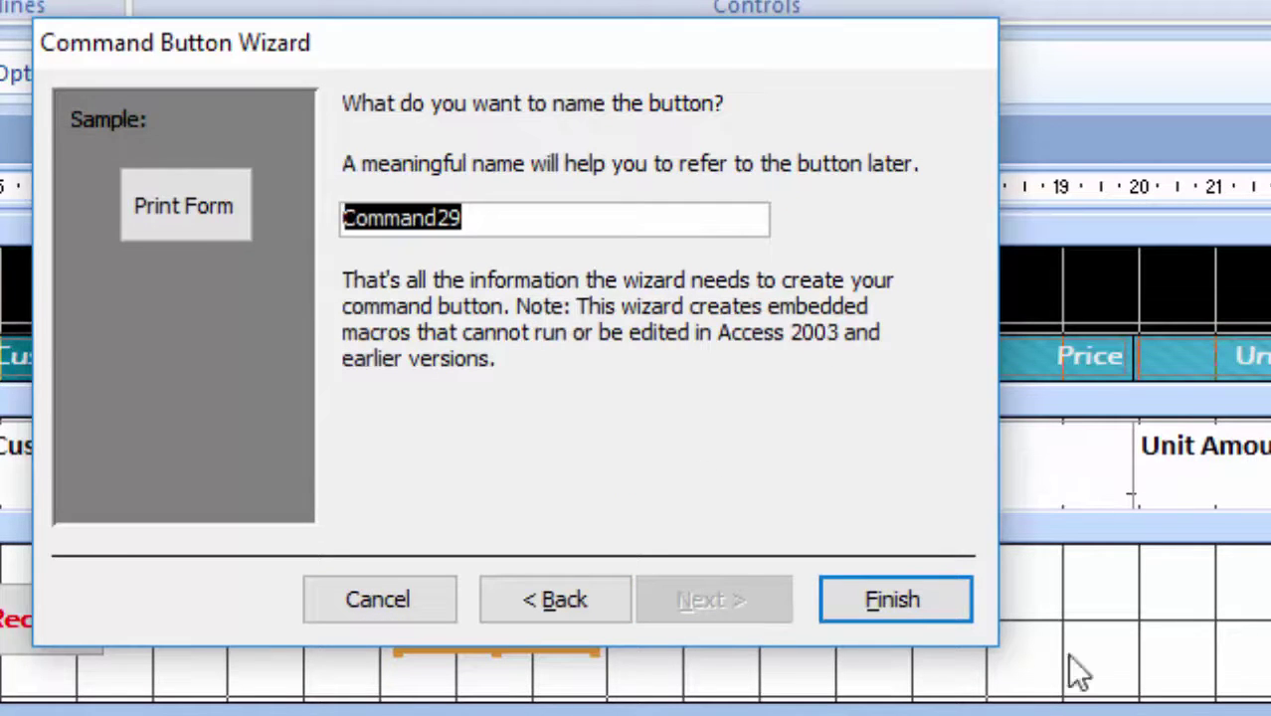
left_click(957, 603)
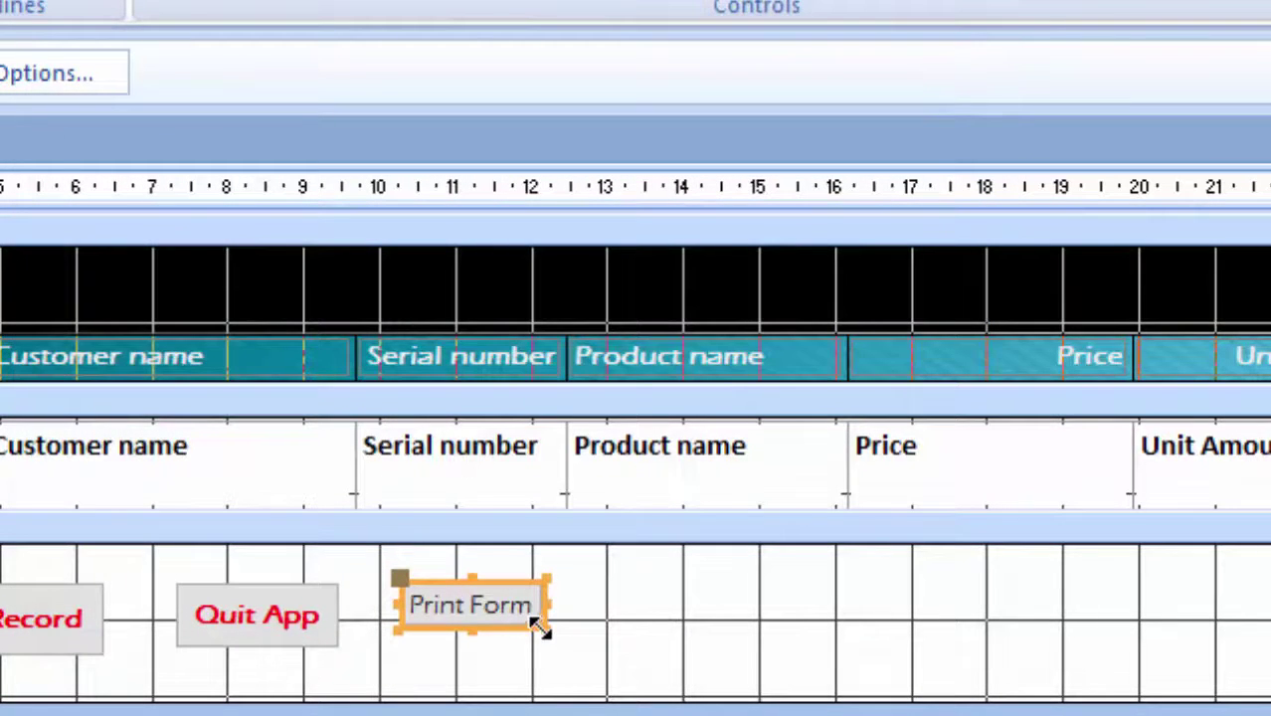
- Enlarge the Print Form button, bold its caption, and switch to Form View
left_click_drag(543, 627, 560, 647)
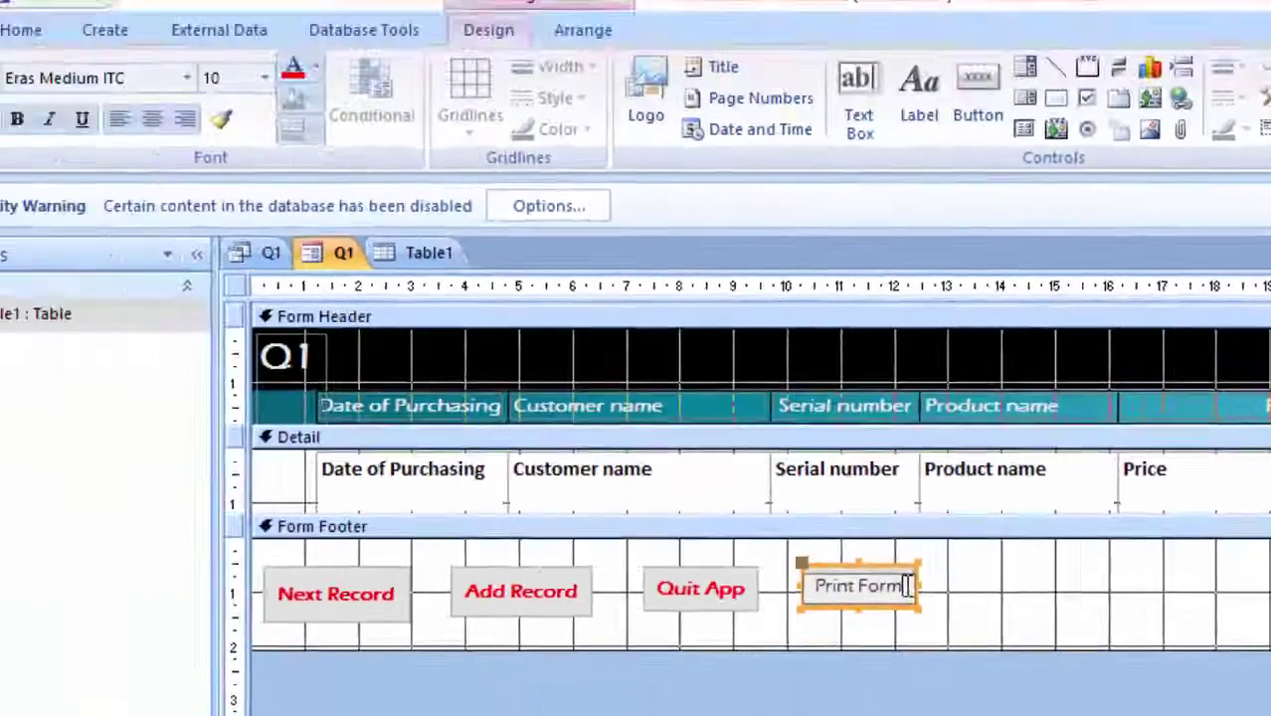
left_click_drag(945, 583, 853, 581)
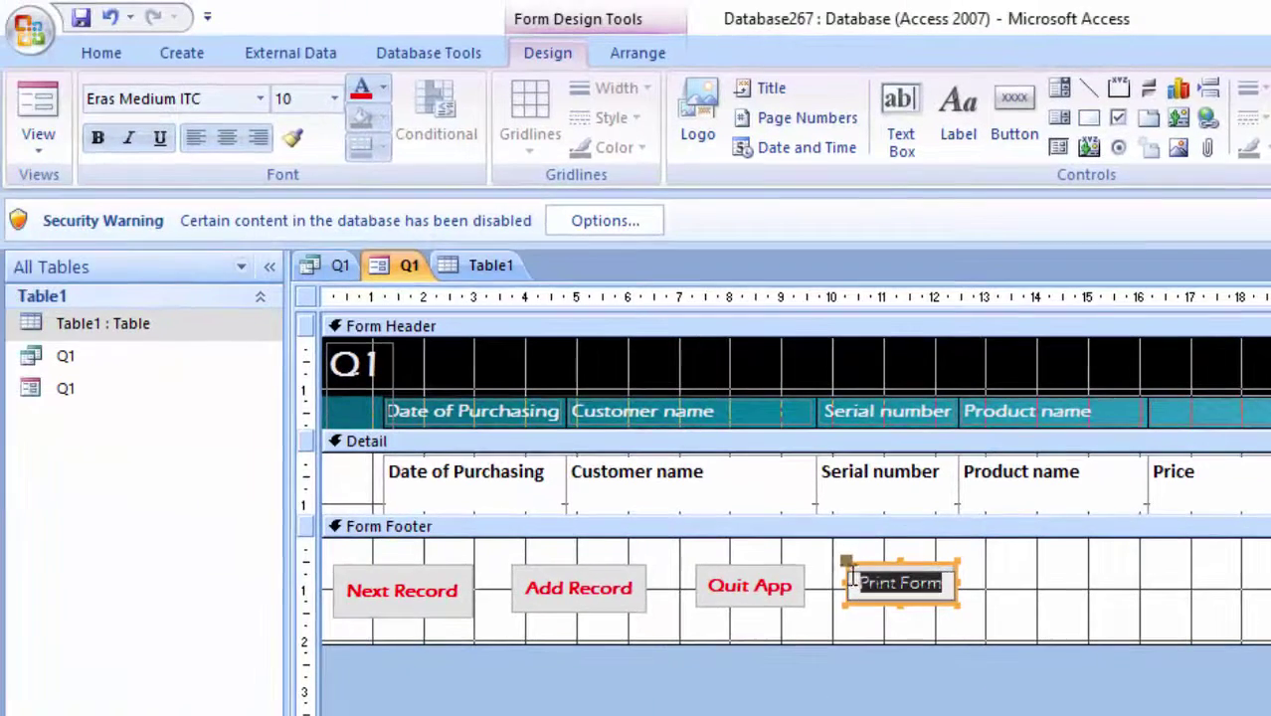
left_click(814, 572)
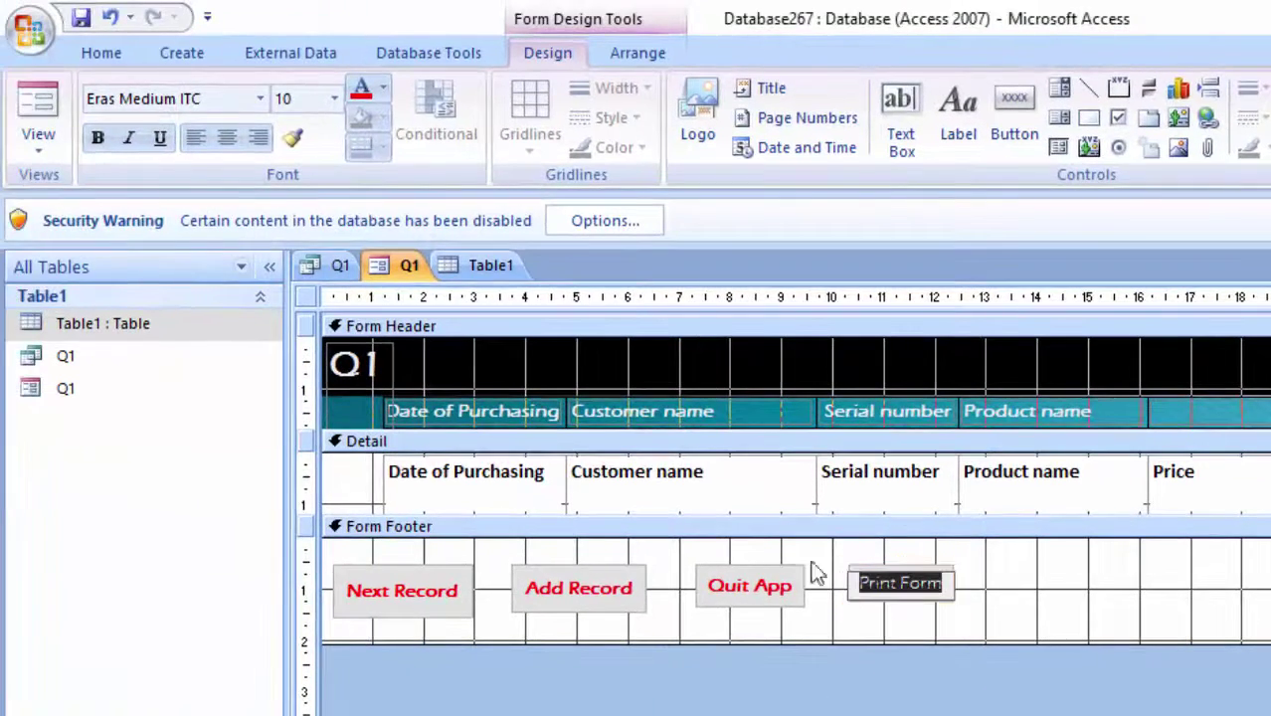
left_click(97, 137)
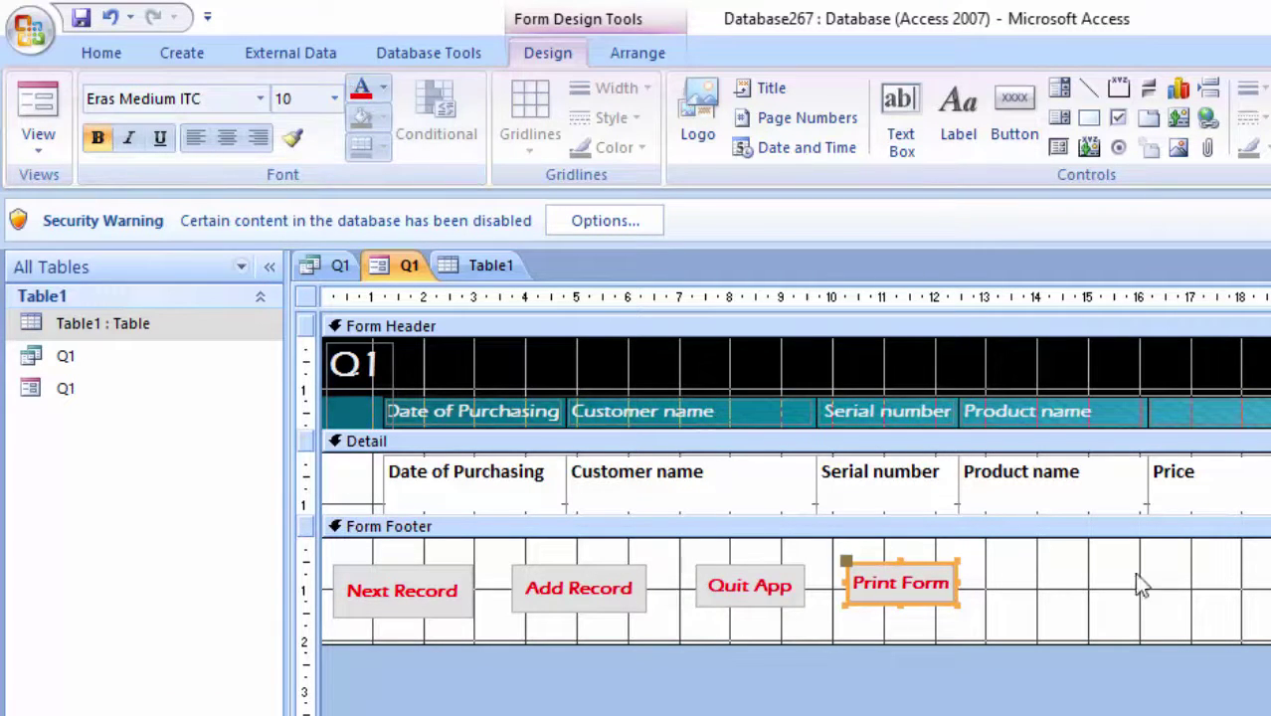
left_click(38, 107)
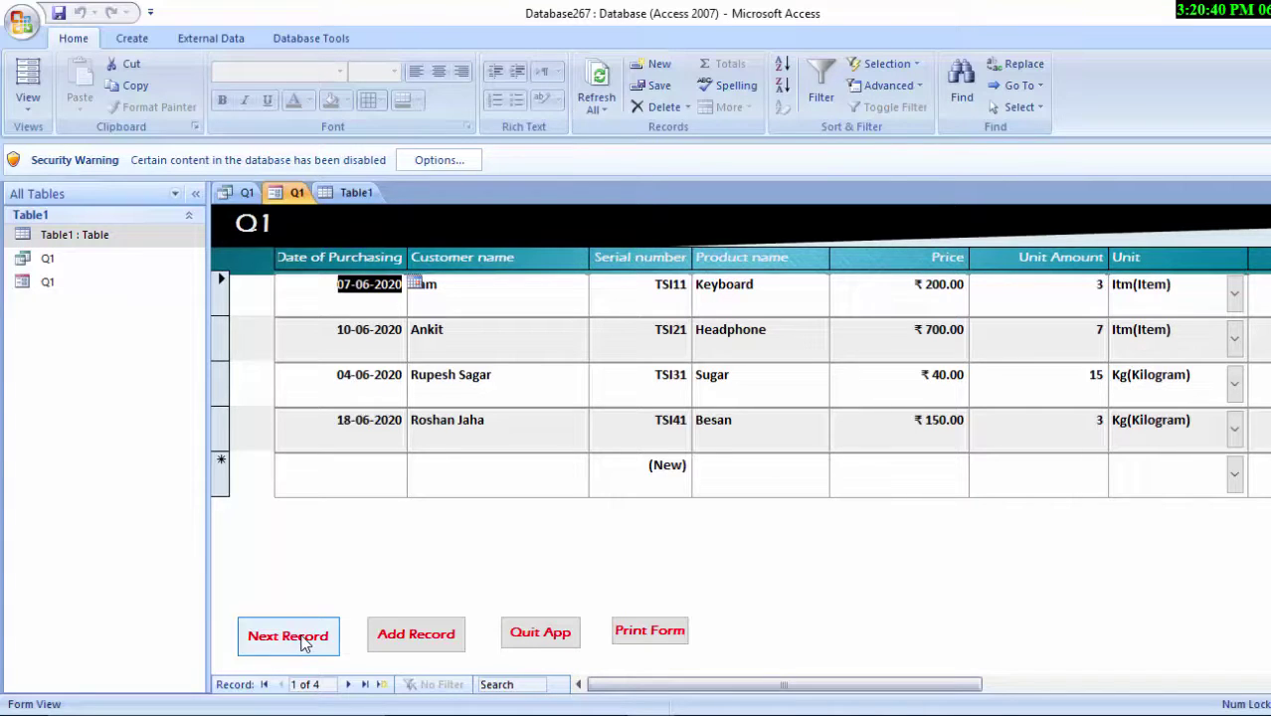
- Test Next Record twice and Add Record, ending on blank record 5 of 5 with the caret in its date
left_click(305, 642)
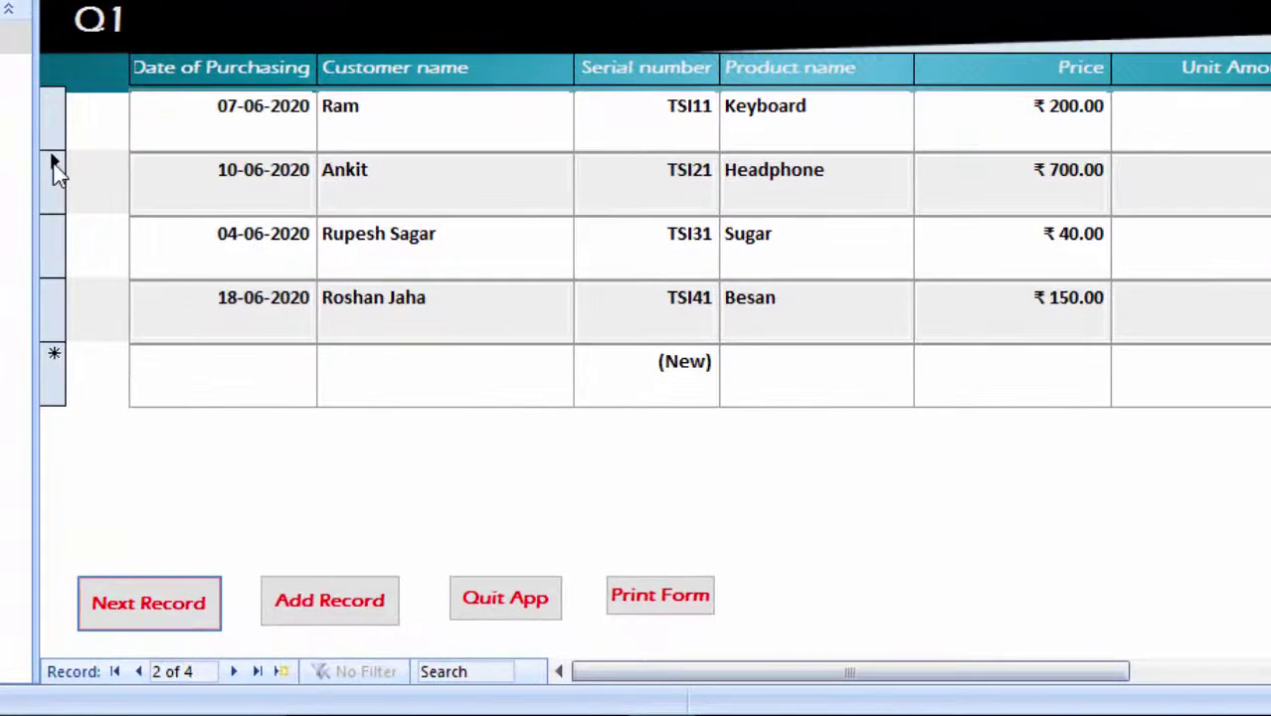
left_click(182, 614)
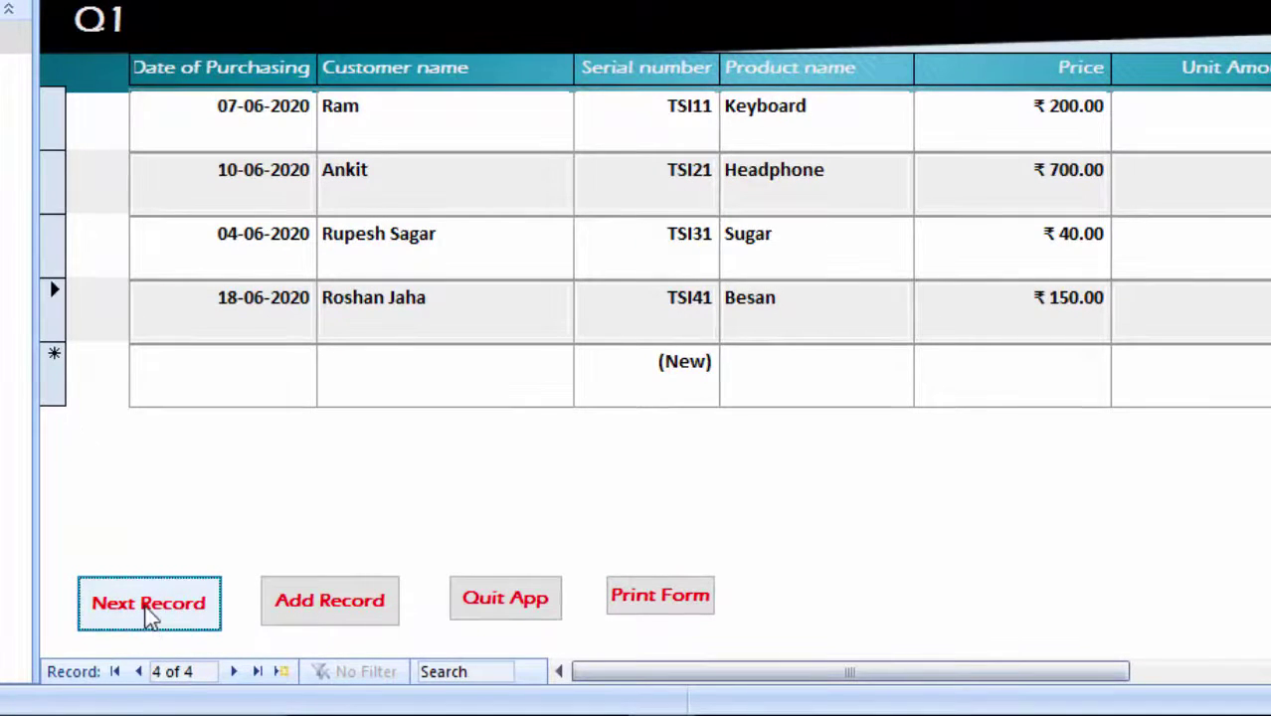
left_click(308, 605)
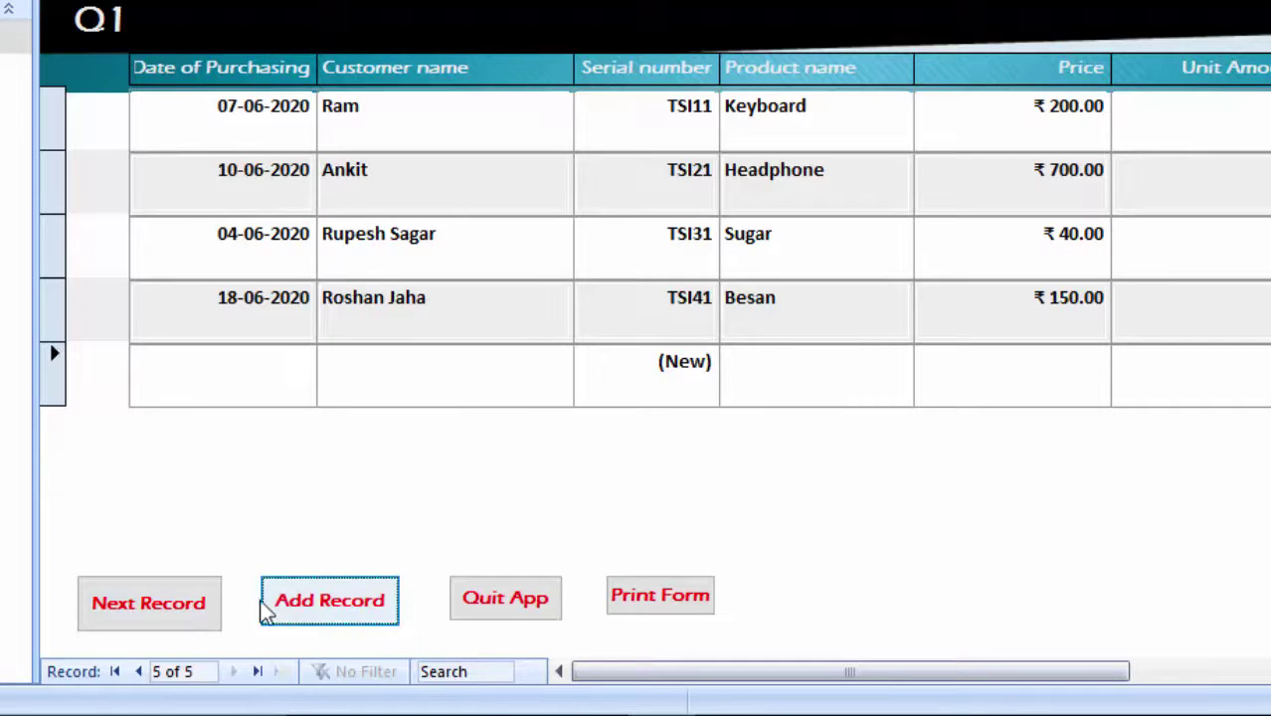
left_click(148, 105)
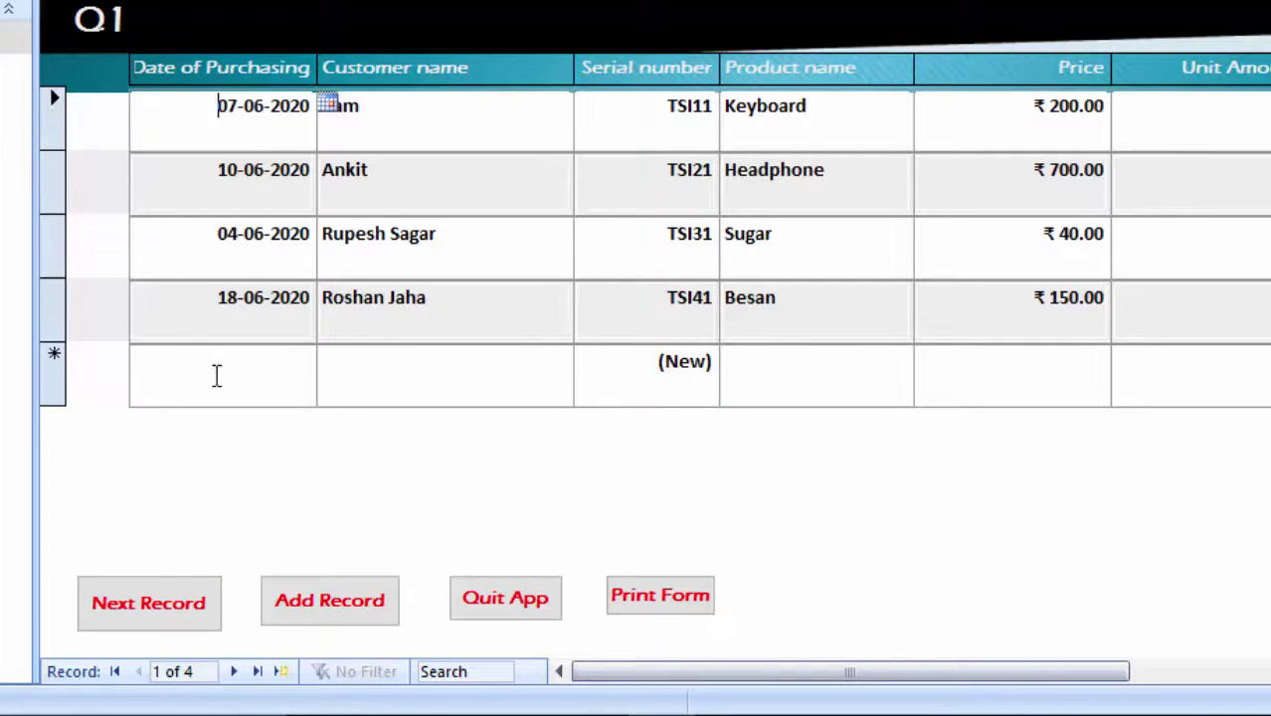
left_click(376, 602)
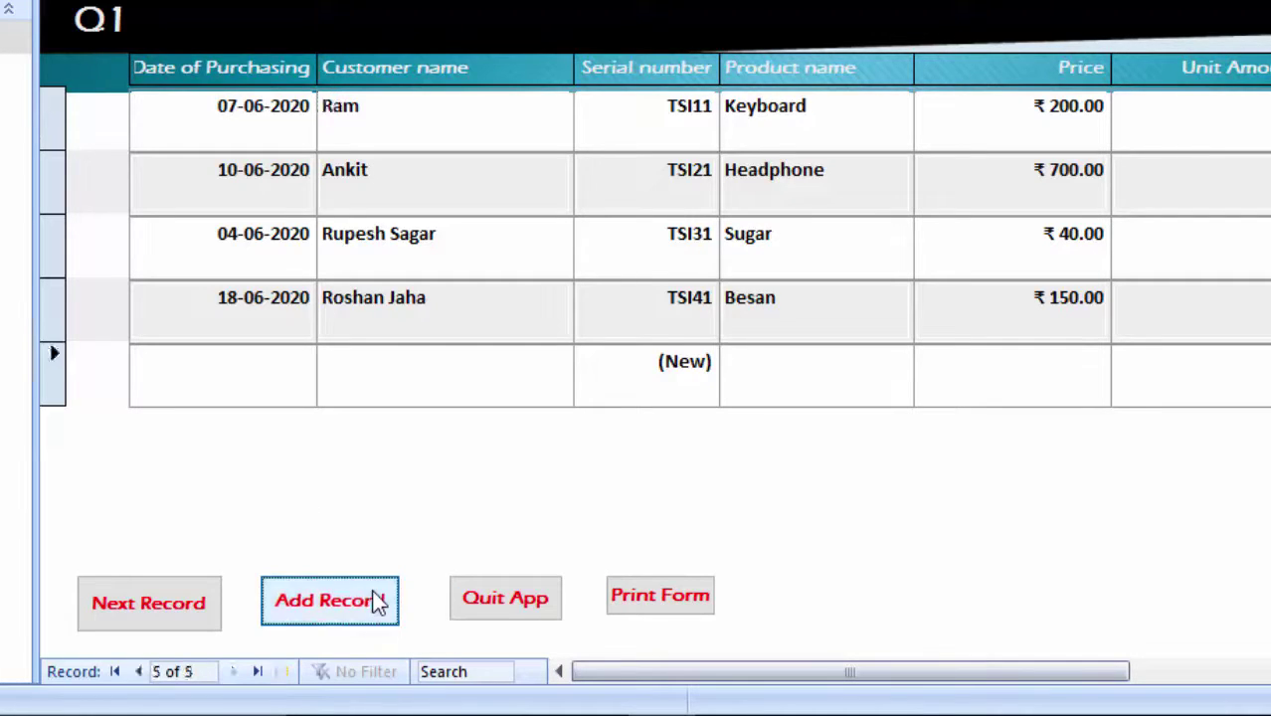
left_click(207, 381)
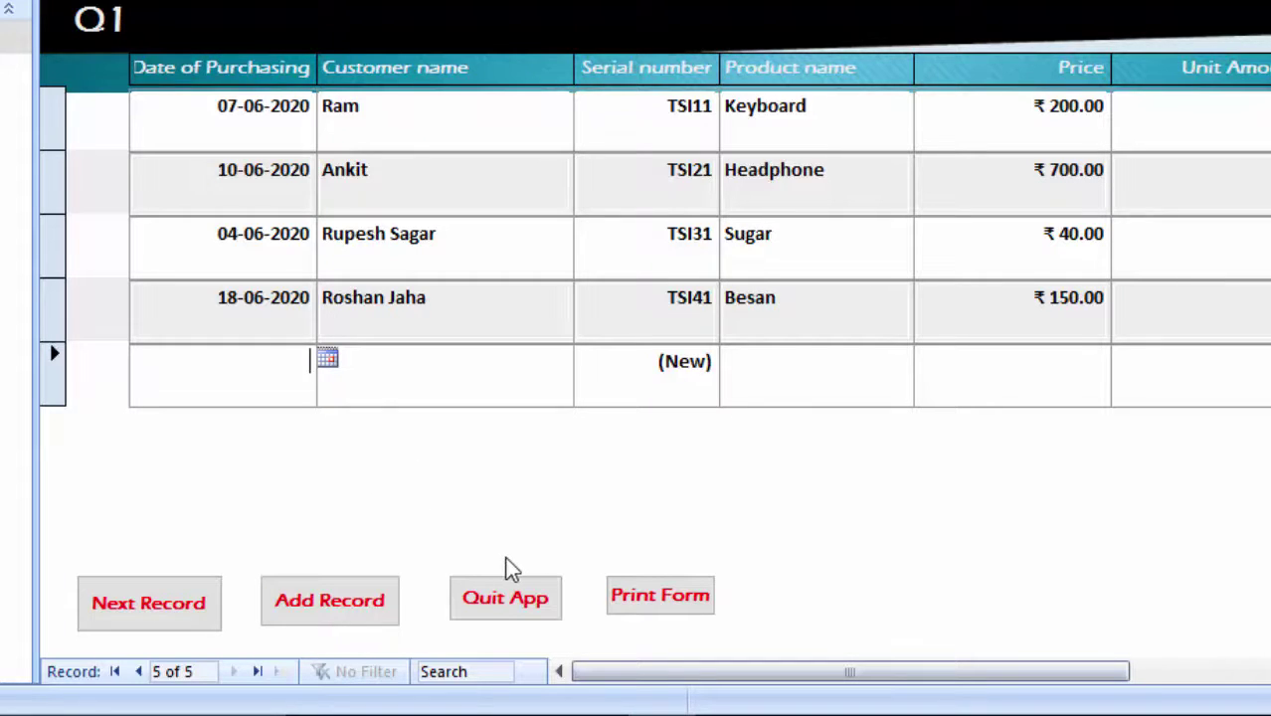
- Test Print Form and cancel printing, then Quit App, saving Q1's design changes
left_click(624, 600)
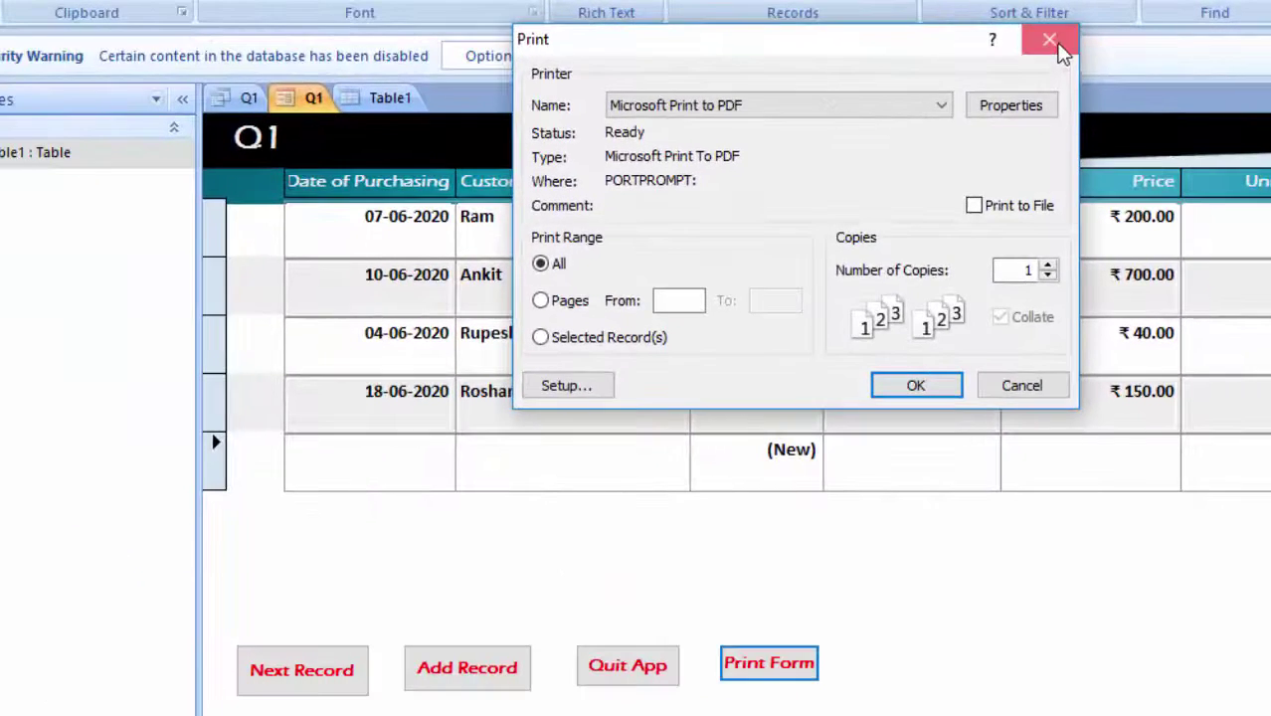
left_click(1026, 44)
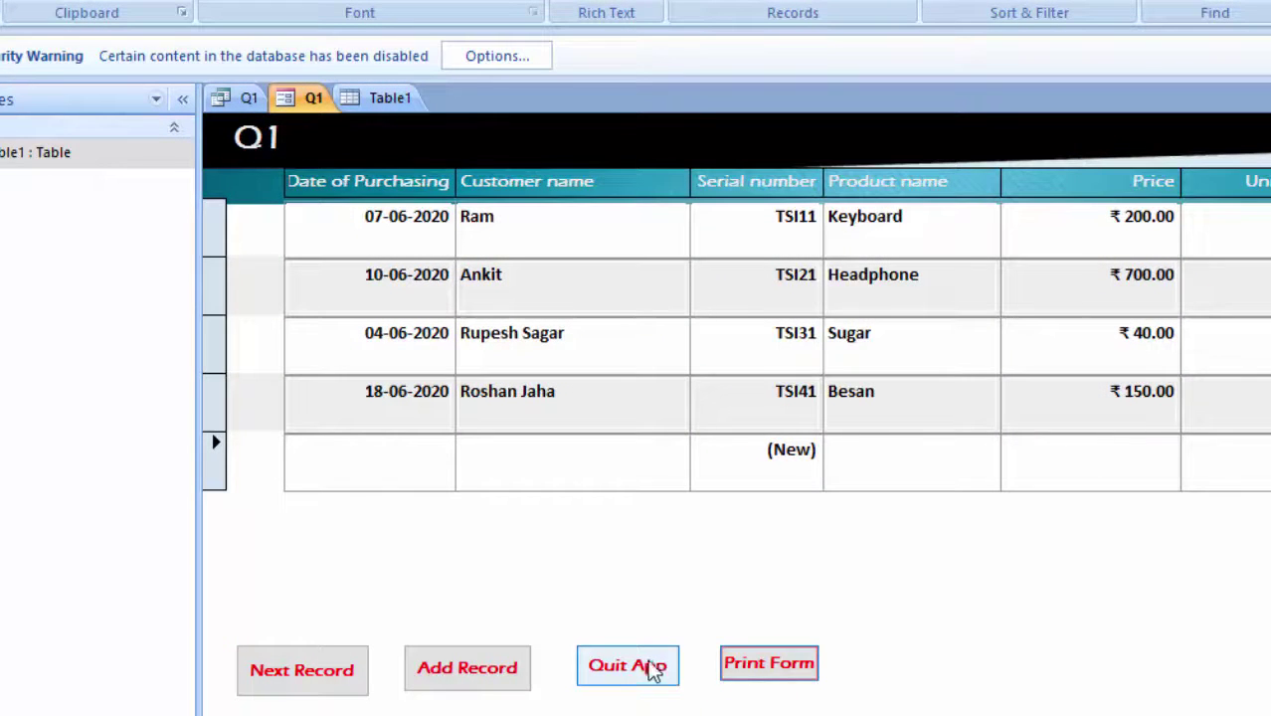
left_click(648, 673)
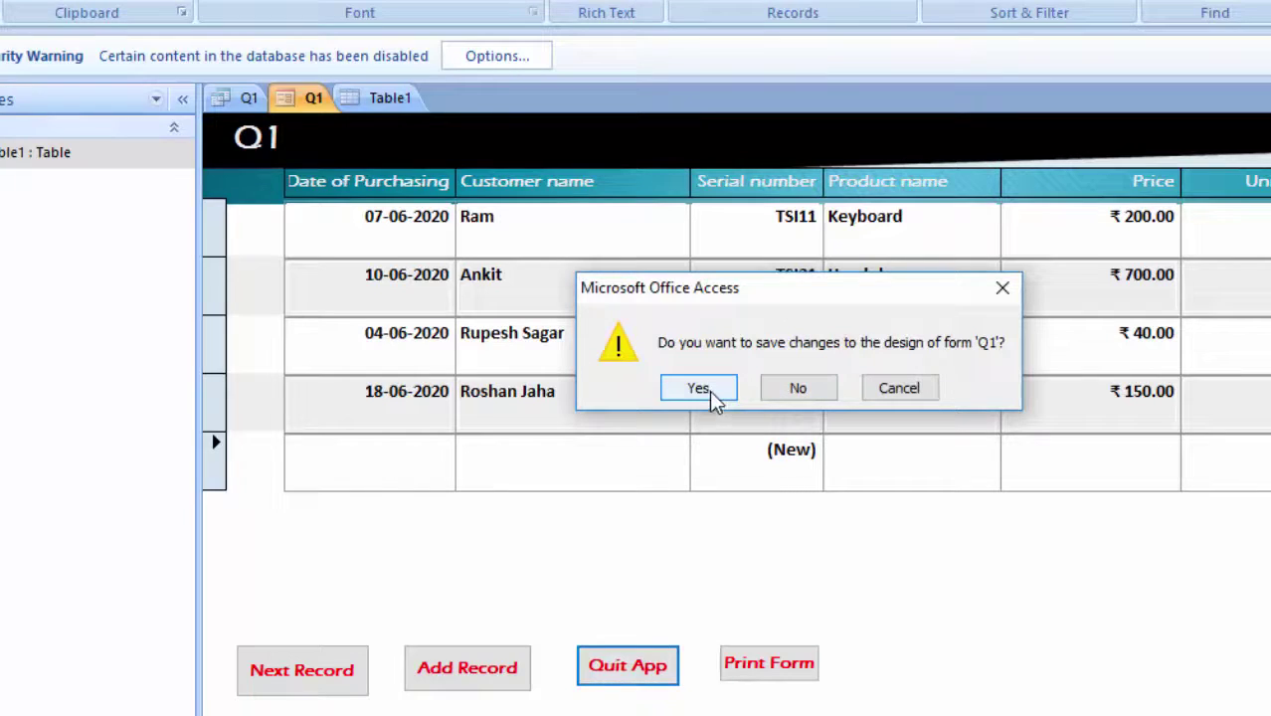
left_click(710, 389)
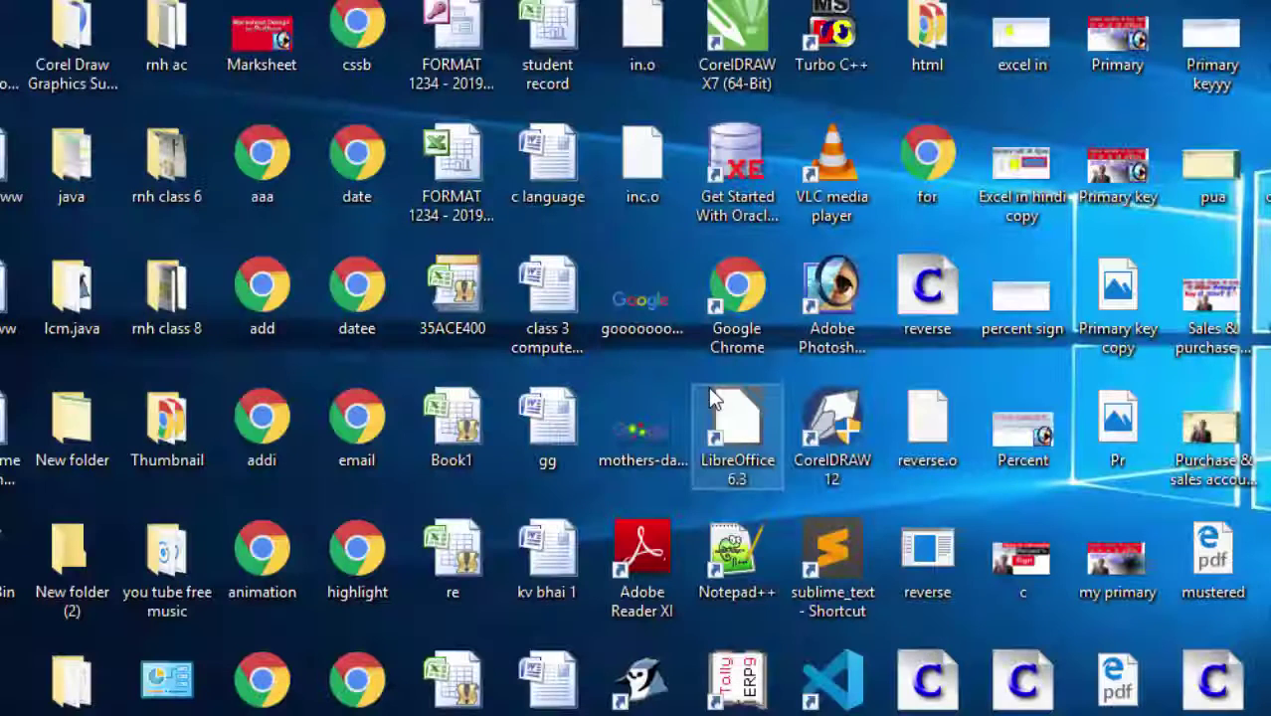